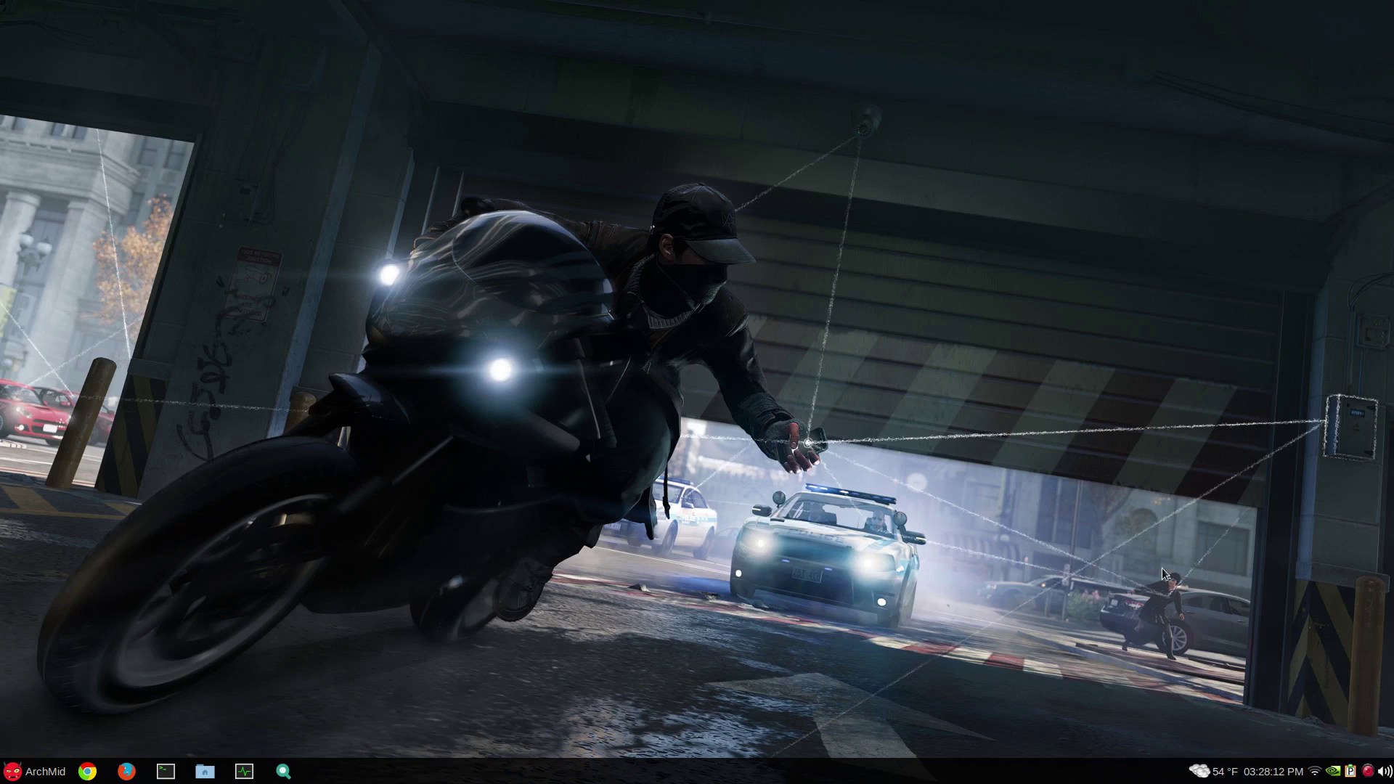
Step: Check the GPU thermal and fan readings in NVIDIA X Server Settings, then close it
click(1334, 772)
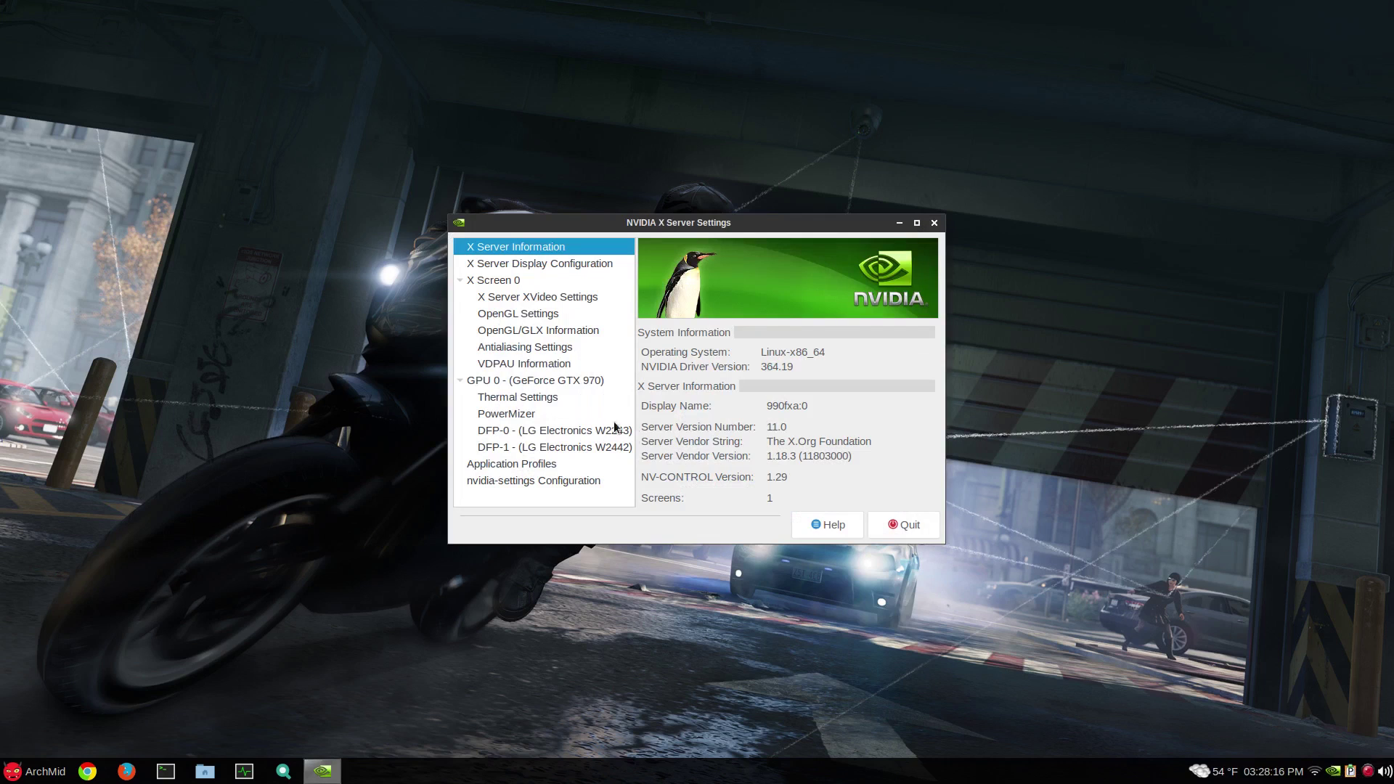
click(554, 403)
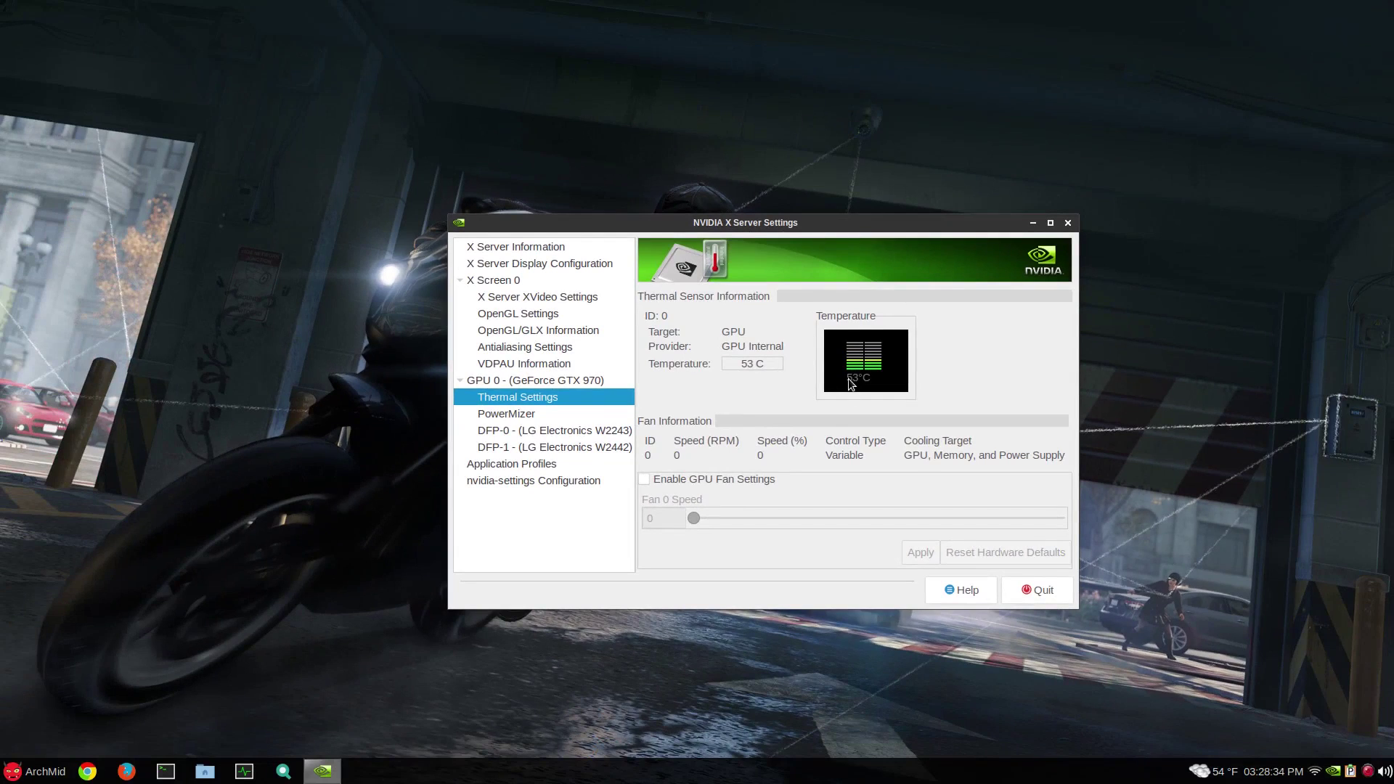
click(1035, 591)
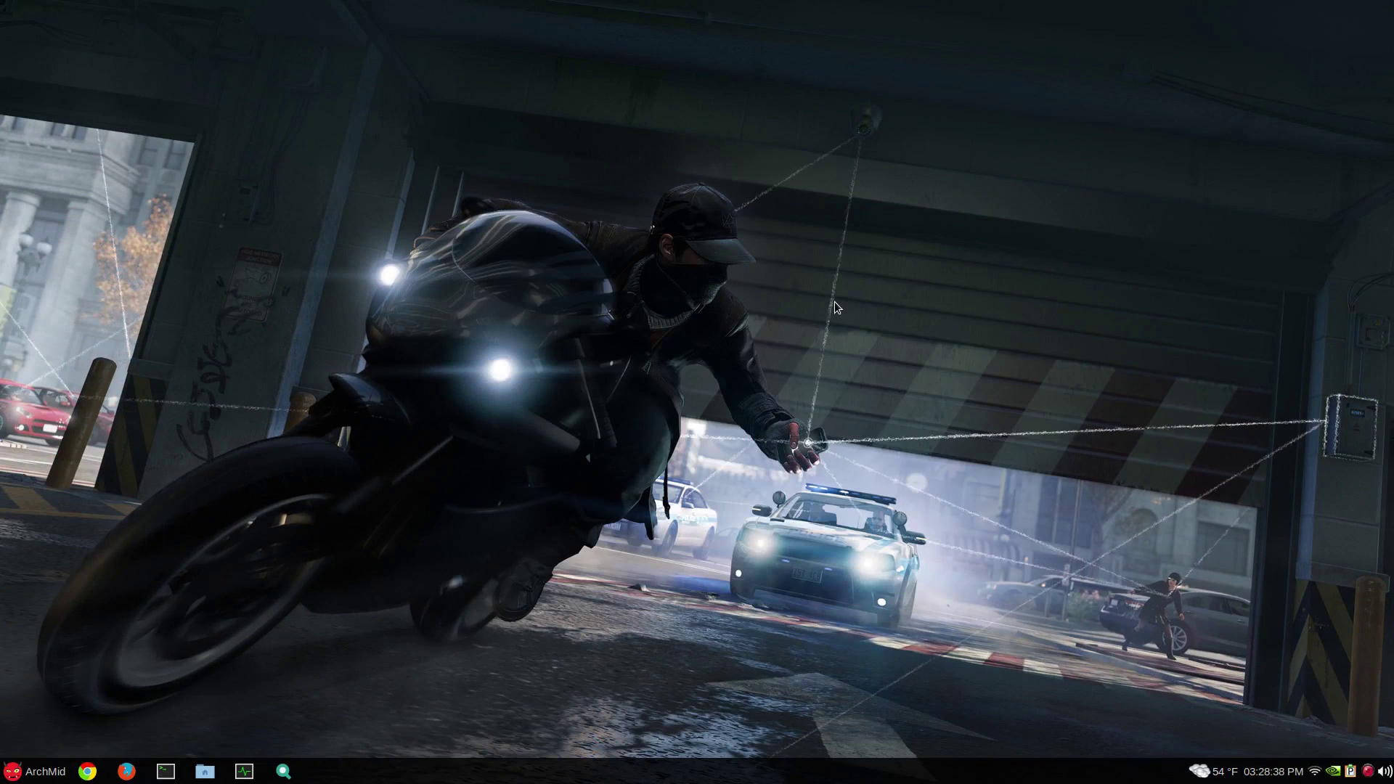
Step: Open a new terminal and tab-complete the command line to the .scripts/ folder
key(ctrl+alt+t)
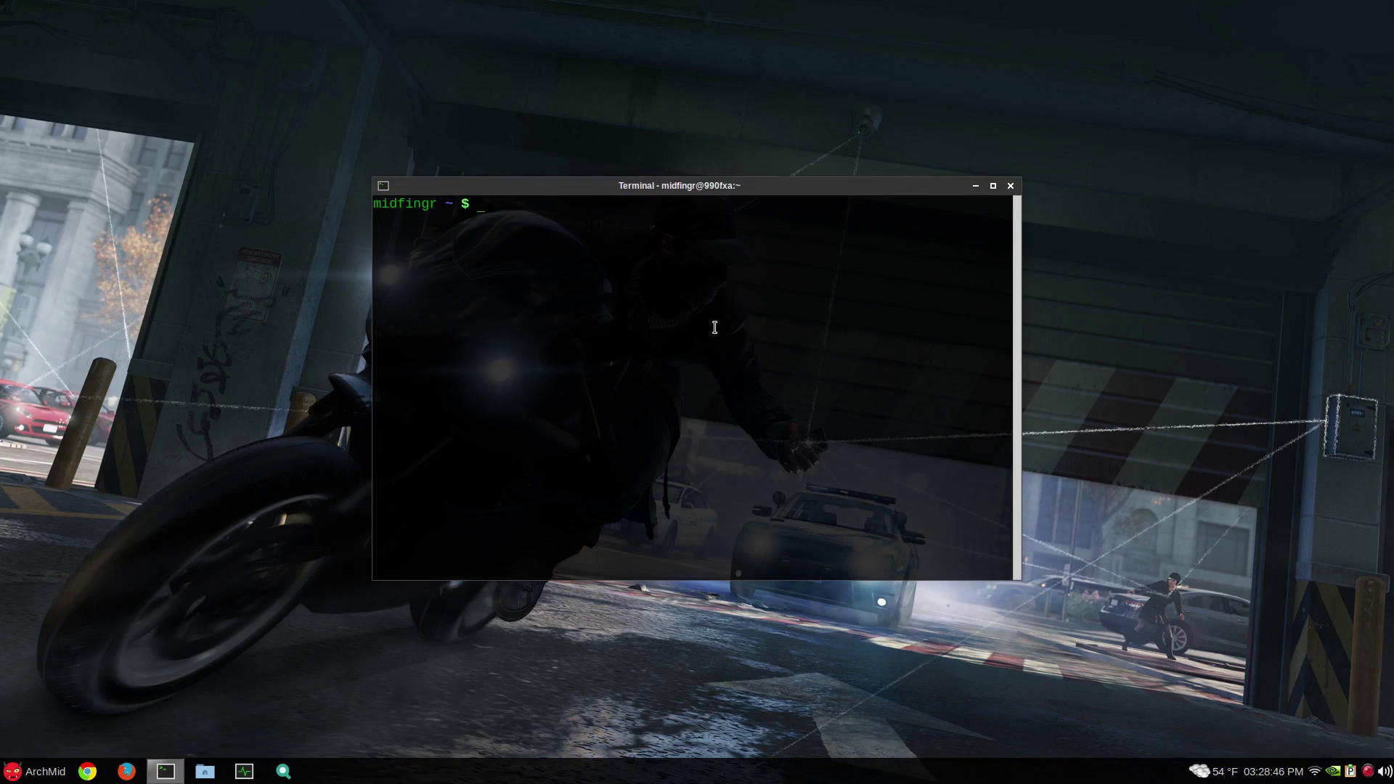
key(super)
key(super)
key(super)
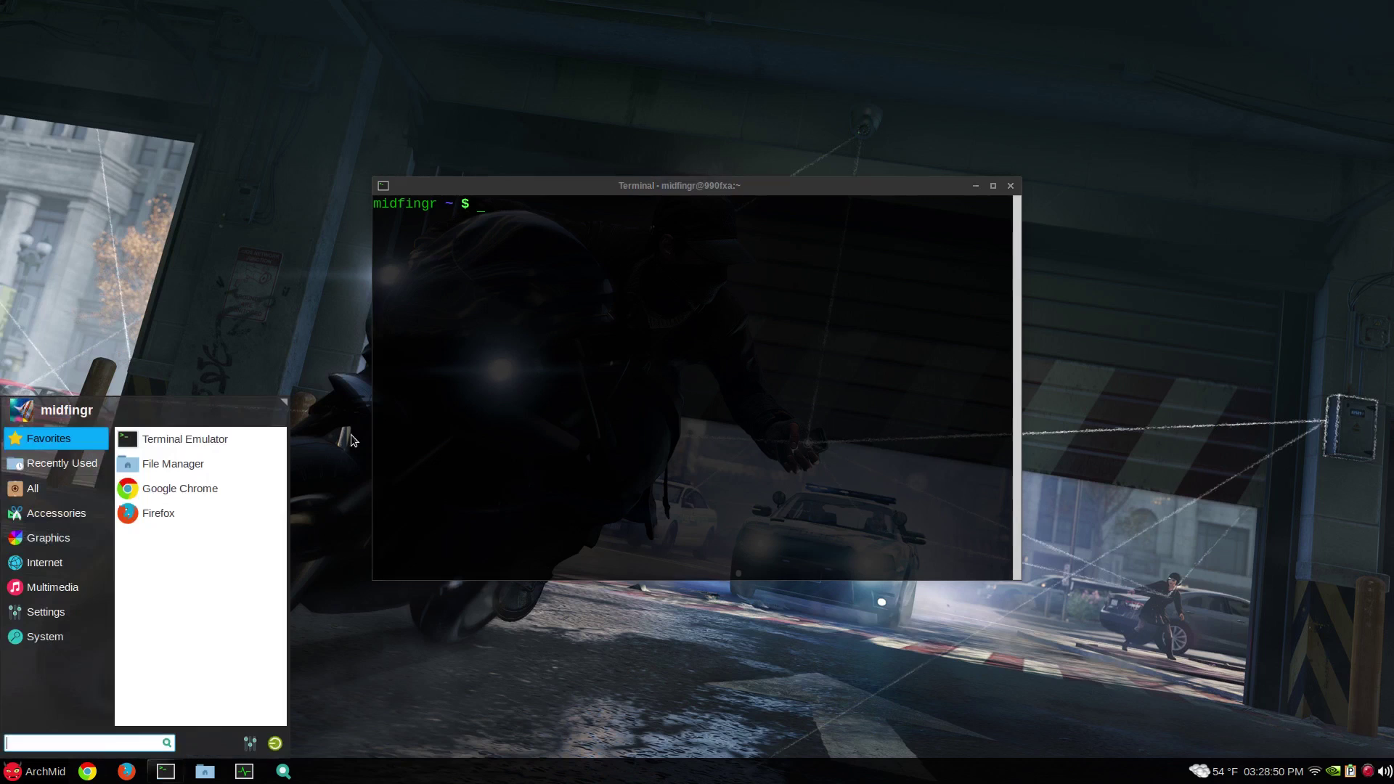
key(super)
triple_click(603, 282)
click(604, 279)
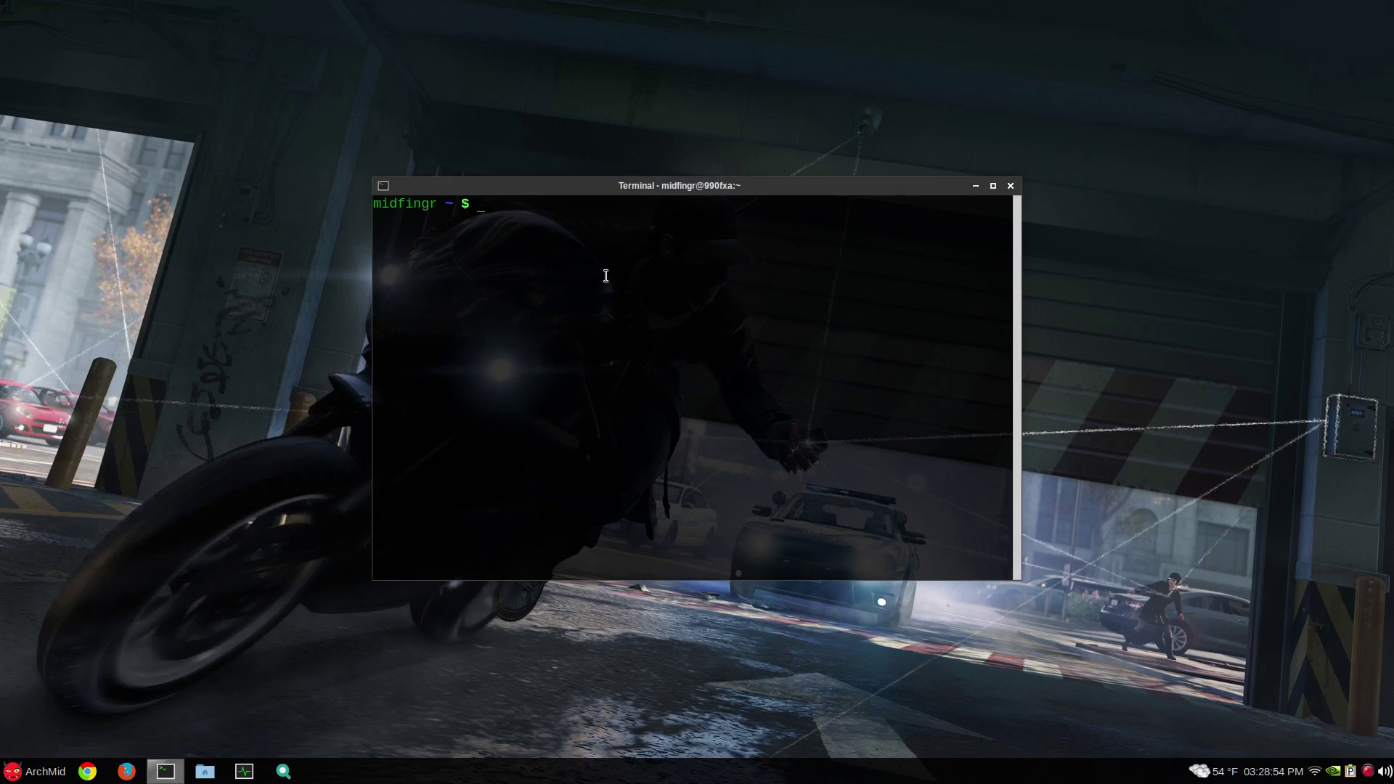
text(.sc)
key(Tab)
Step: Run .scripts/launch_conky.sh to start the conky widgets, then return to a fresh prompt
text(la)
key(Tab)
key(Return)
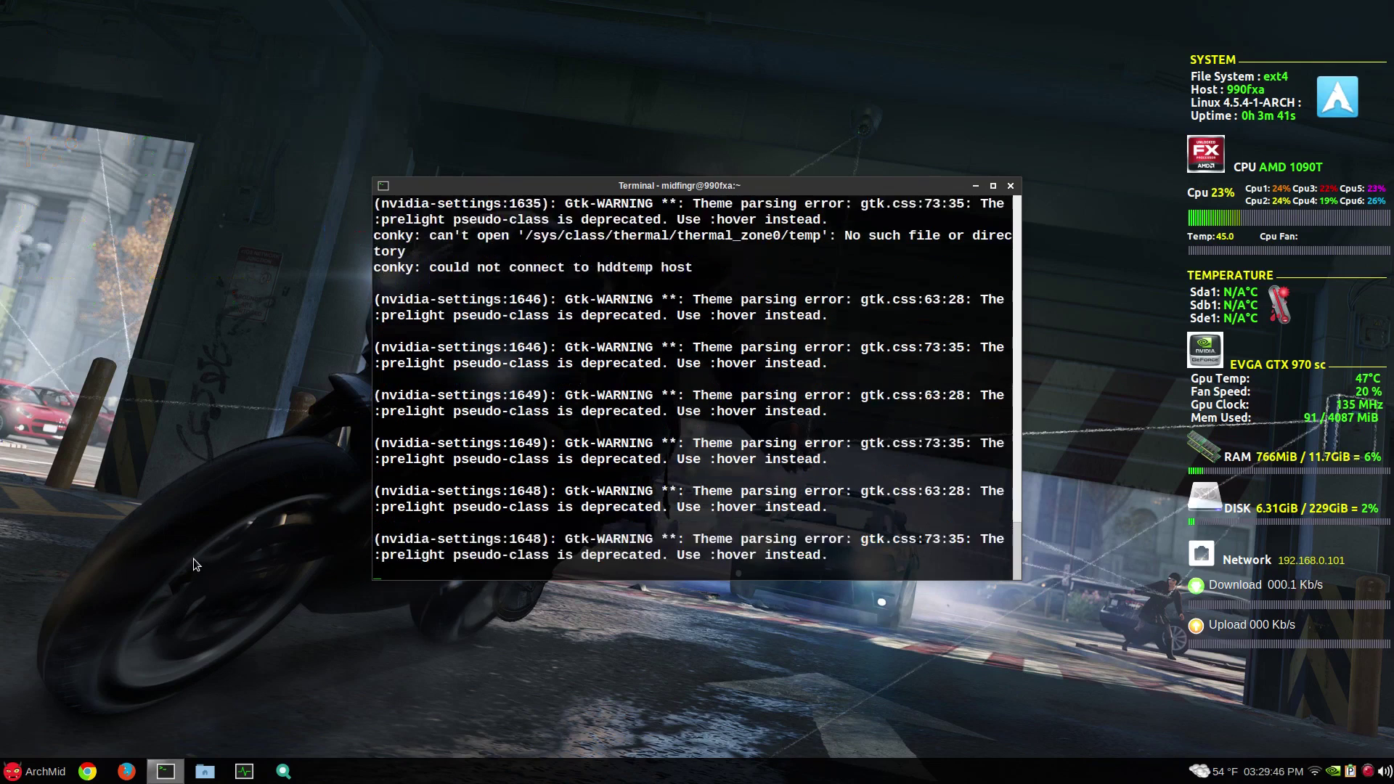
key(Return)
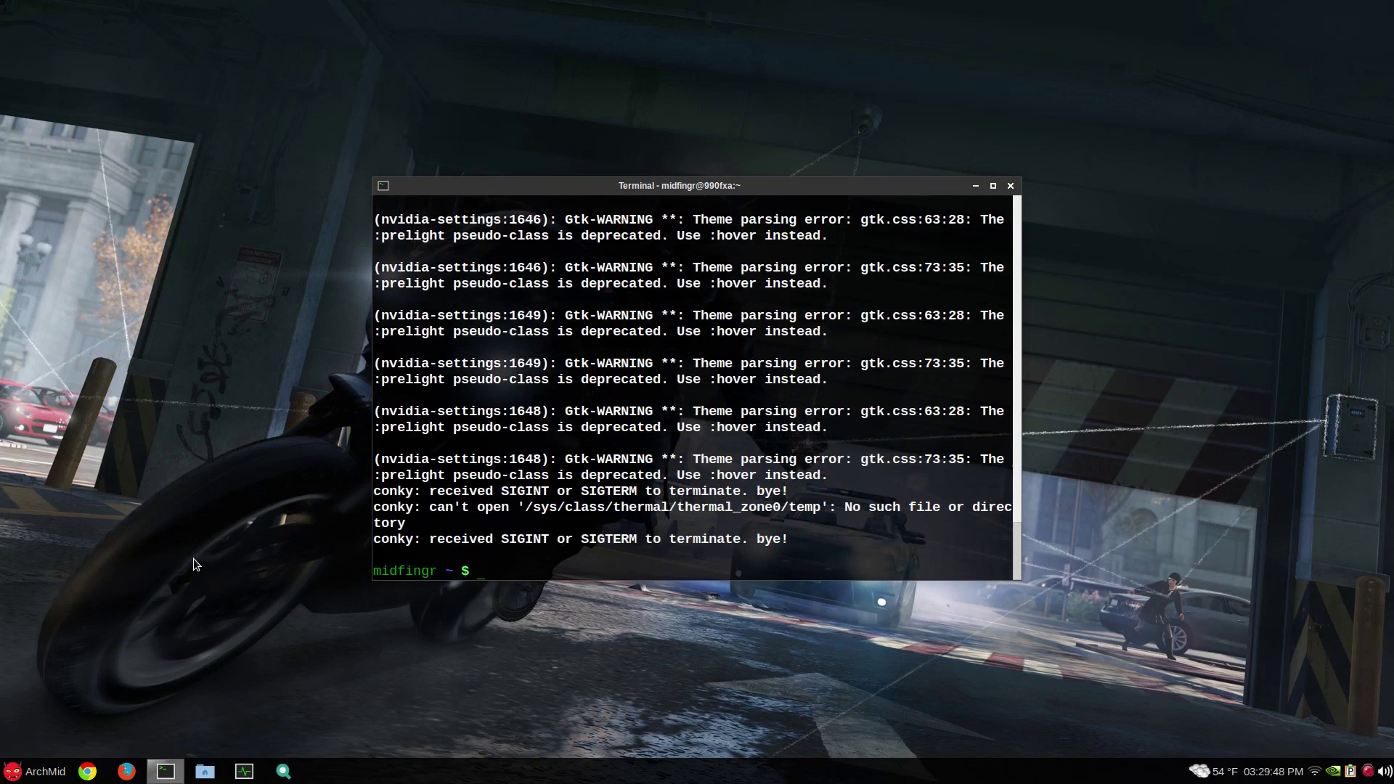
Step: Hide the terminal and confirm NVIDIA Thermal Settings shows fan control enabled at 20%
key(ctrl+d)
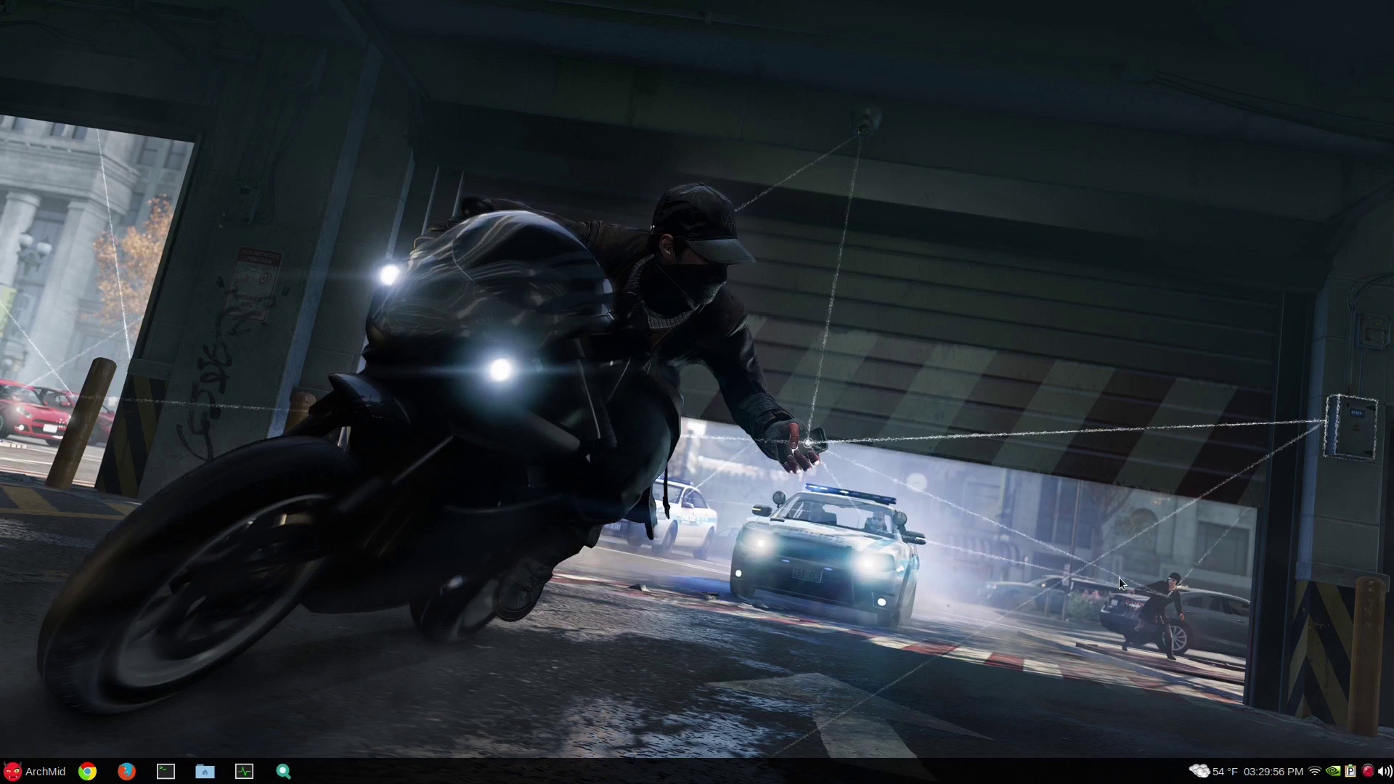
right_click(1335, 773)
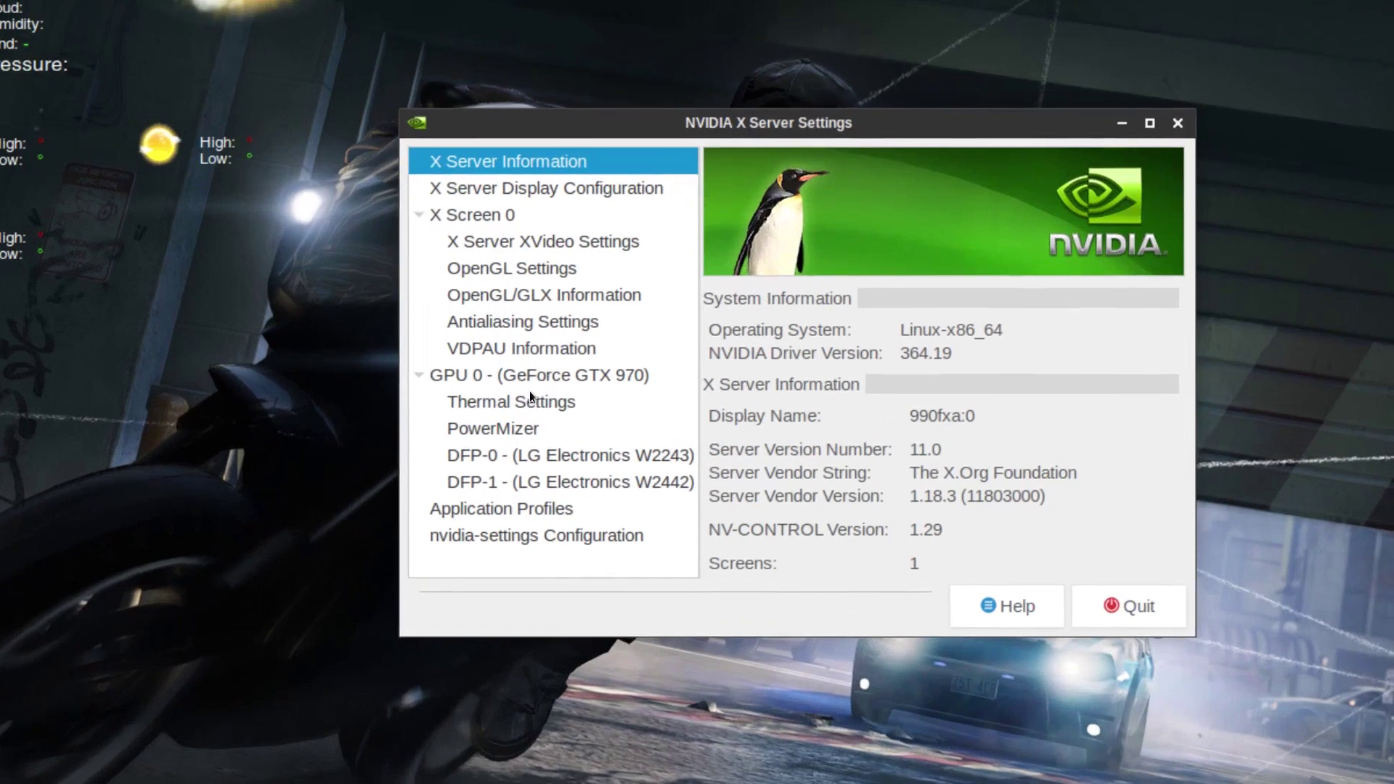
click(531, 398)
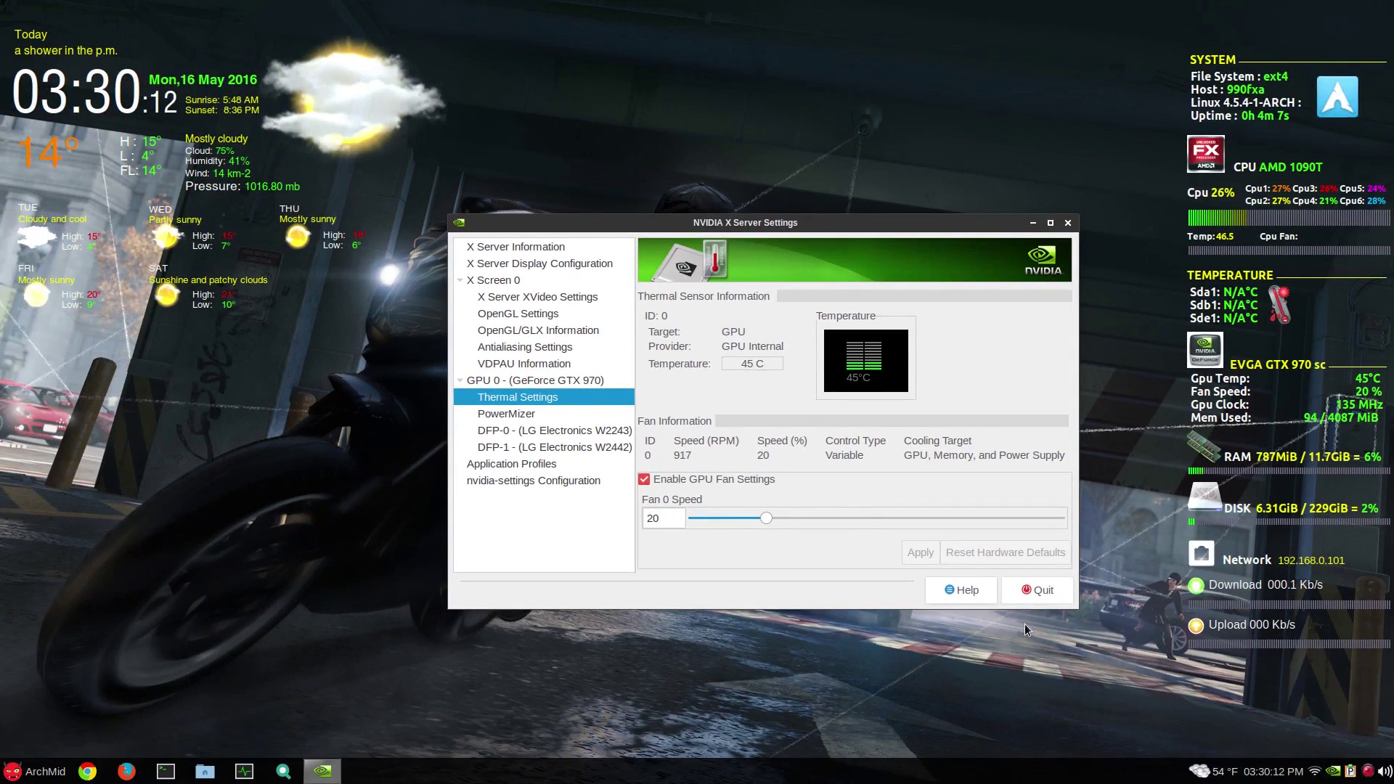
click(1037, 590)
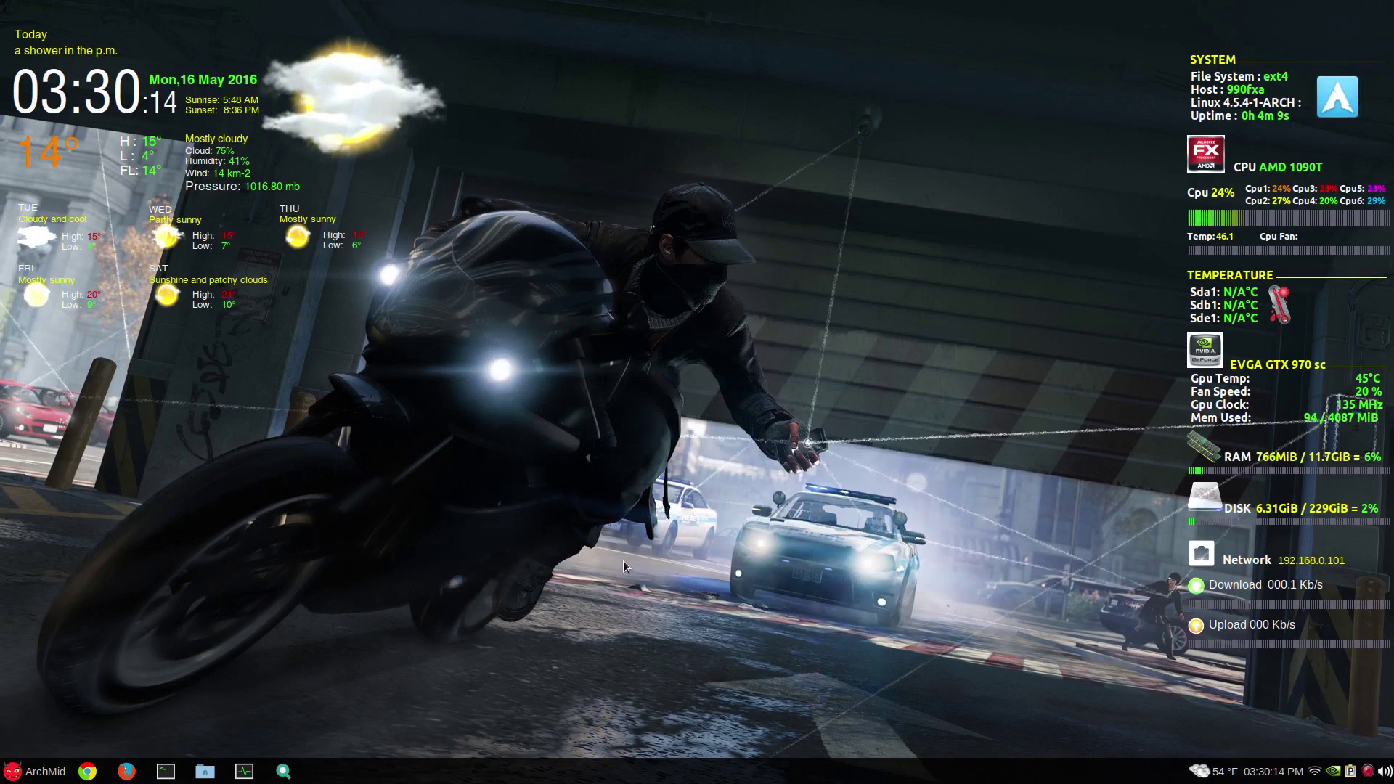
Step: Open Documents/conky_rookie.tar.gz and select launch_conky.sh inside its conky_rookie folder
click(205, 772)
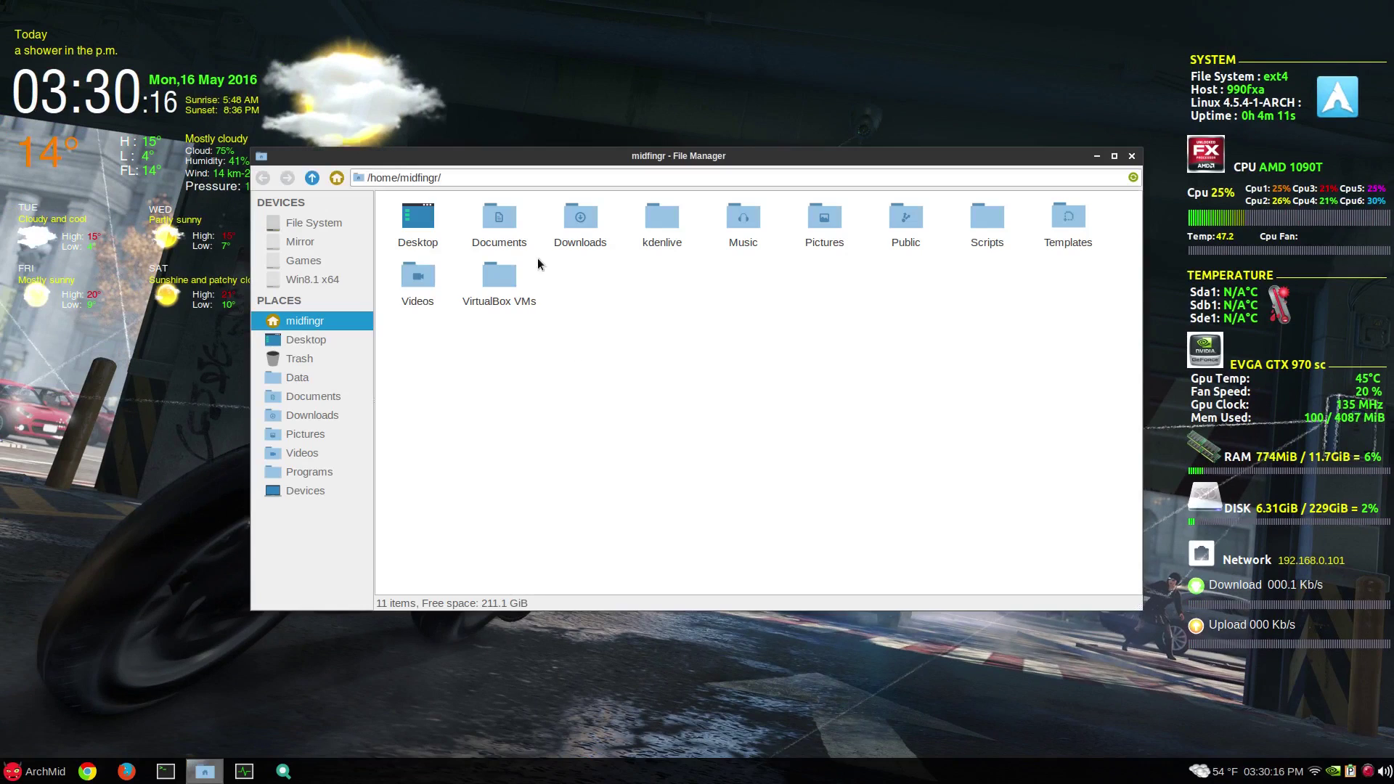
click(498, 230)
double_click(498, 229)
double_click(595, 216)
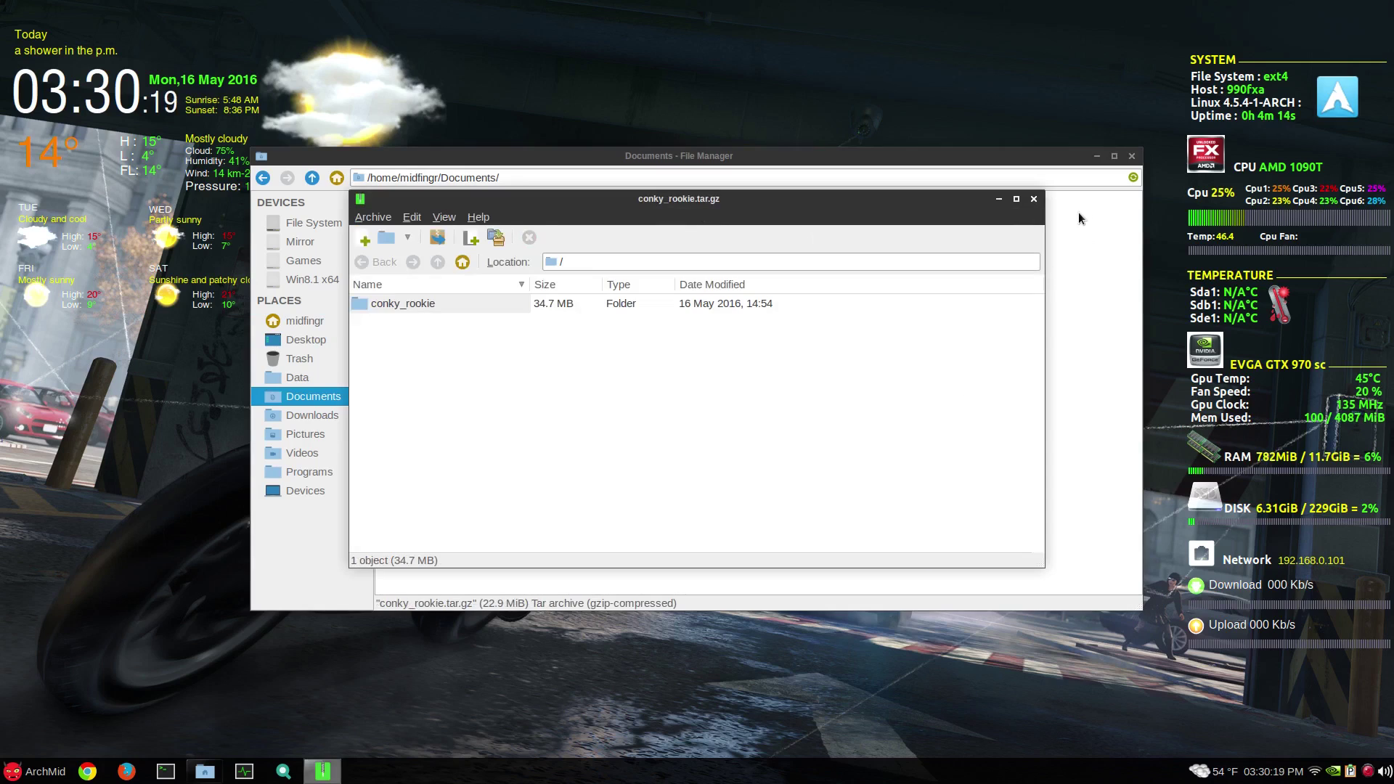
click(1130, 155)
double_click(420, 305)
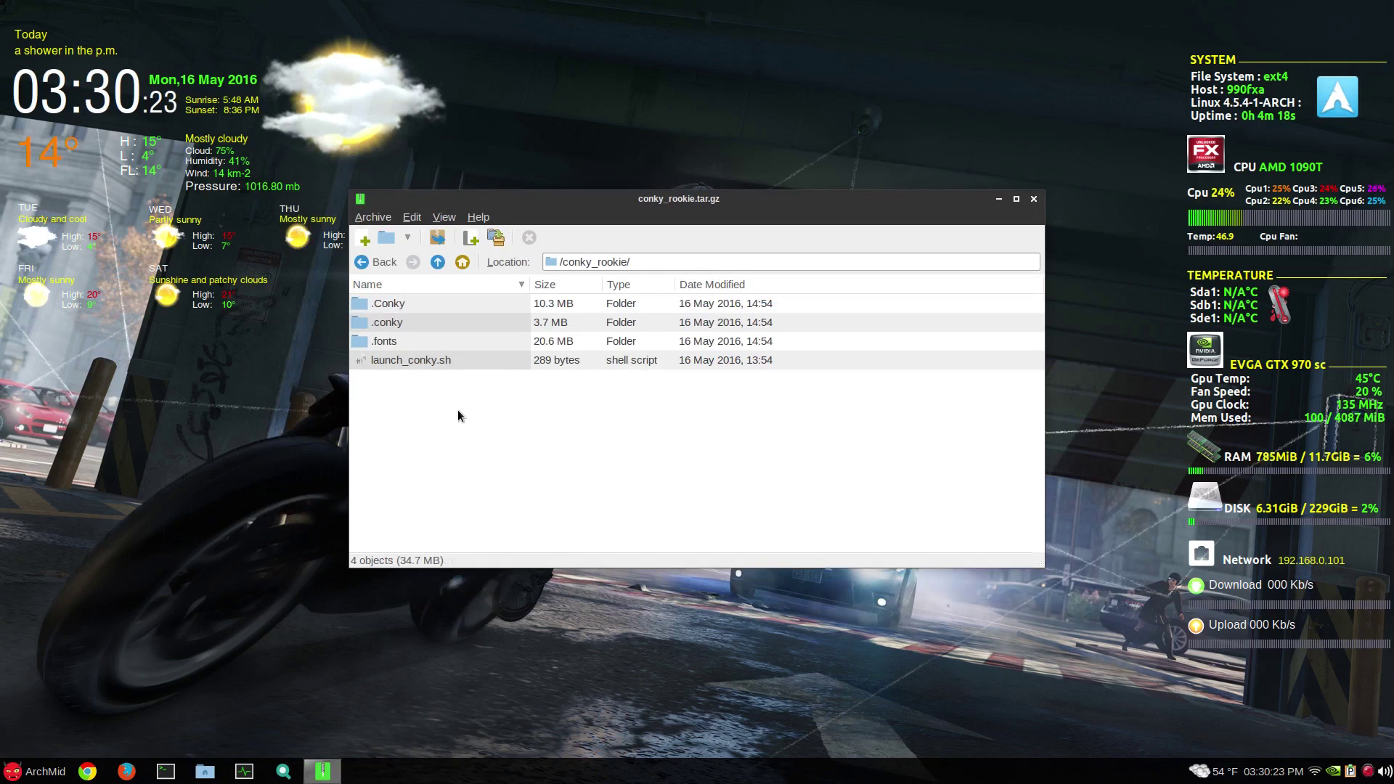
click(426, 359)
double_click(429, 361)
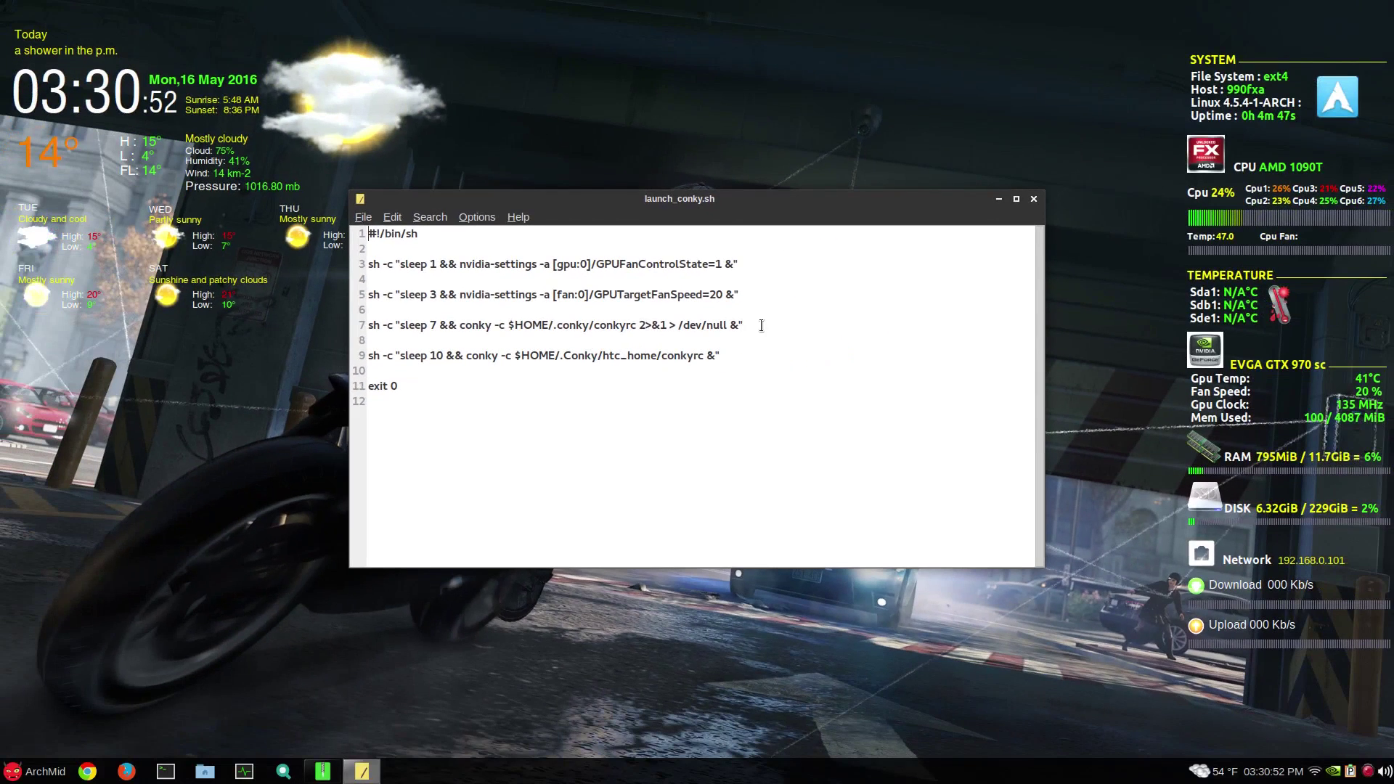
Step: Close the launch script, browse .conky's Scripts and Icons folders, and open its conkyrc
key(ctrl+q)
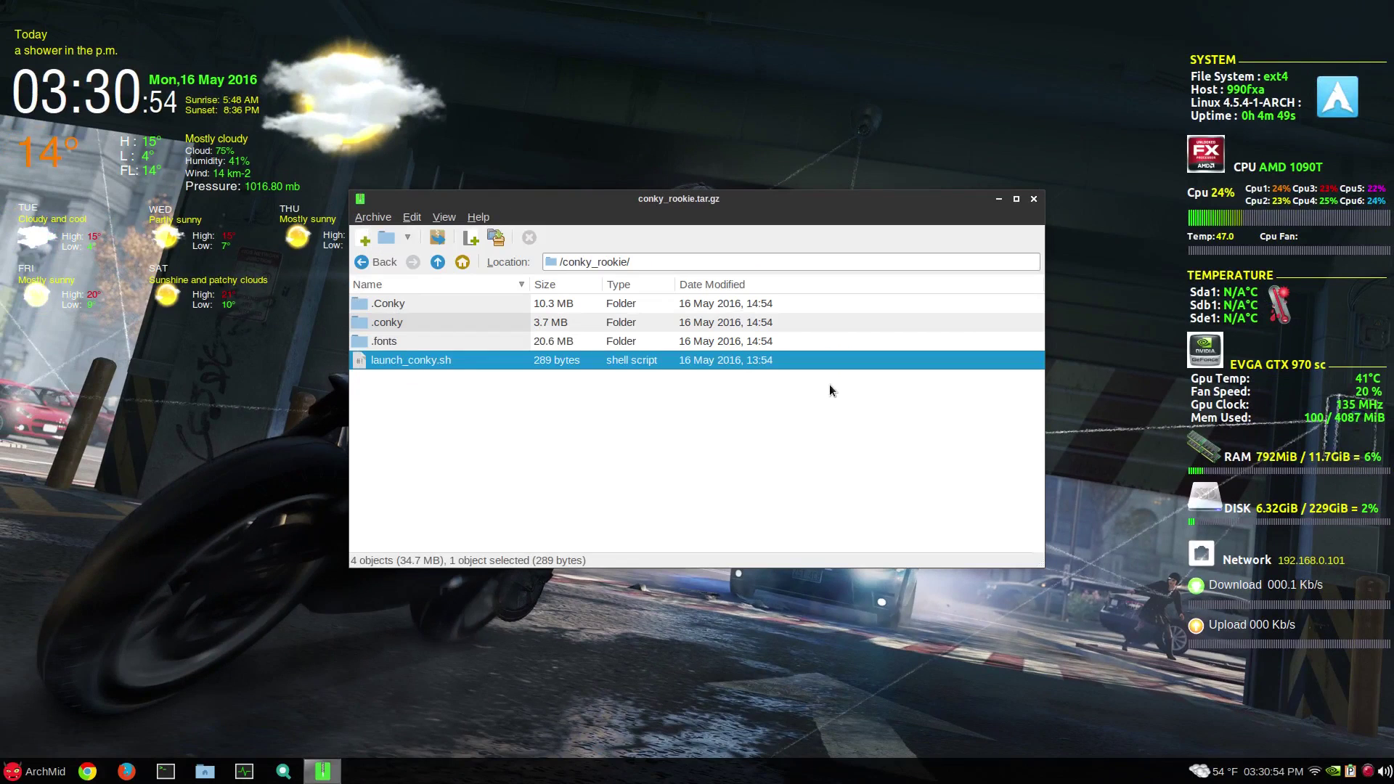
click(642, 479)
double_click(395, 323)
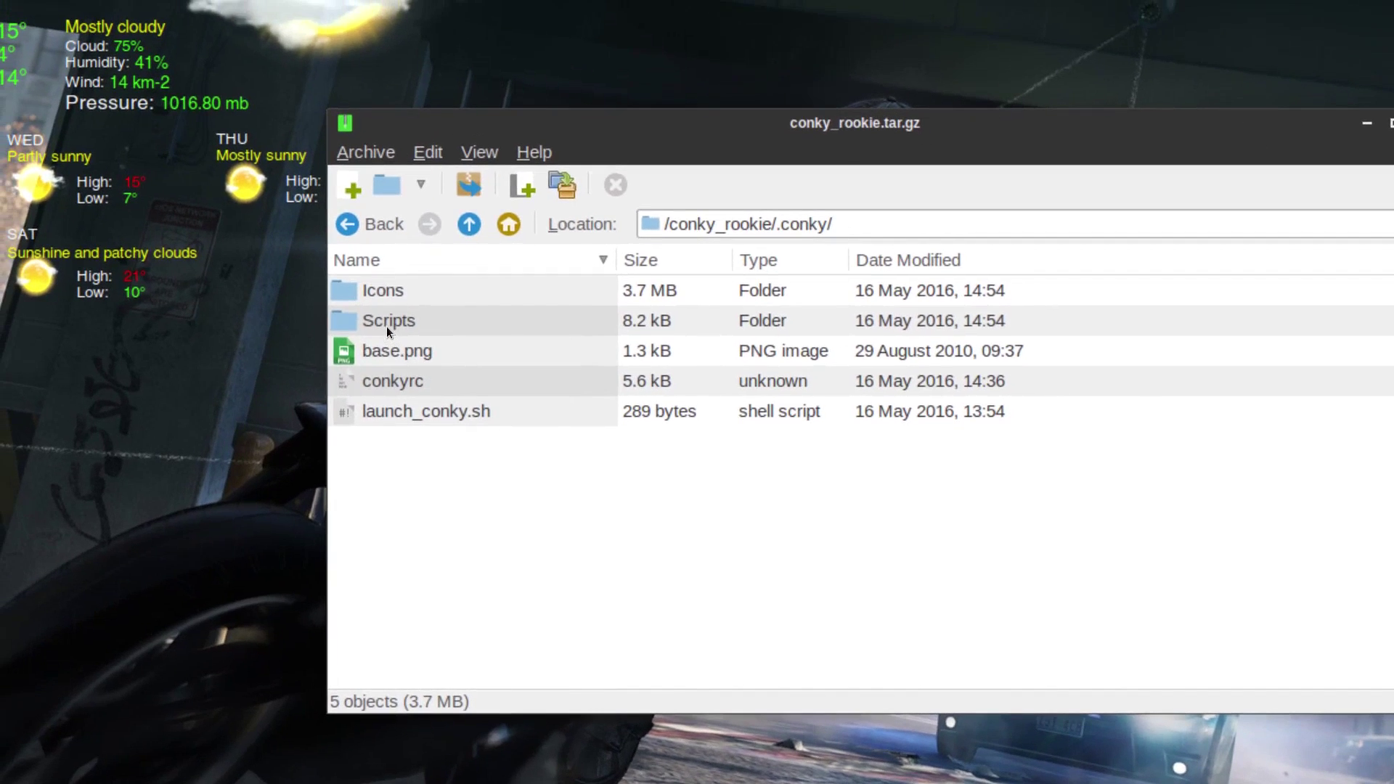
double_click(374, 307)
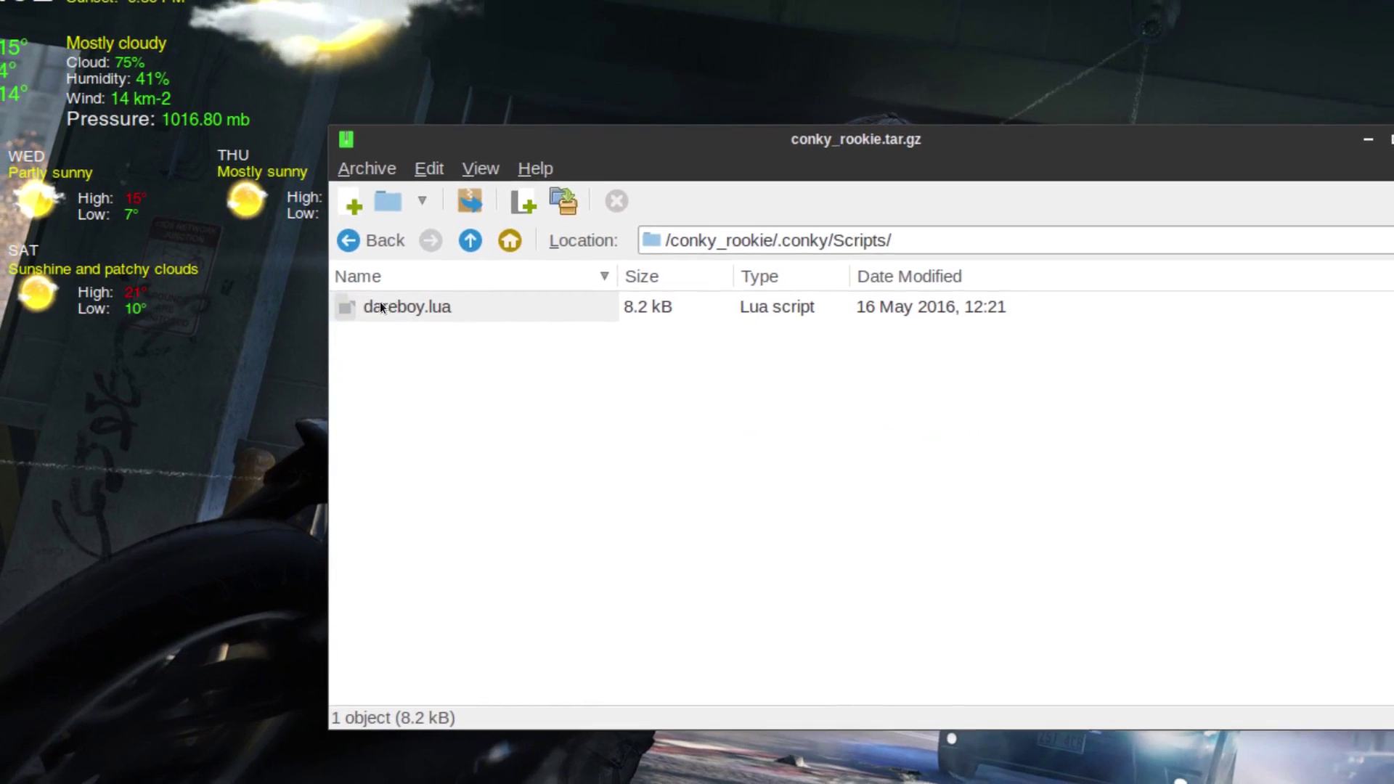
click(347, 244)
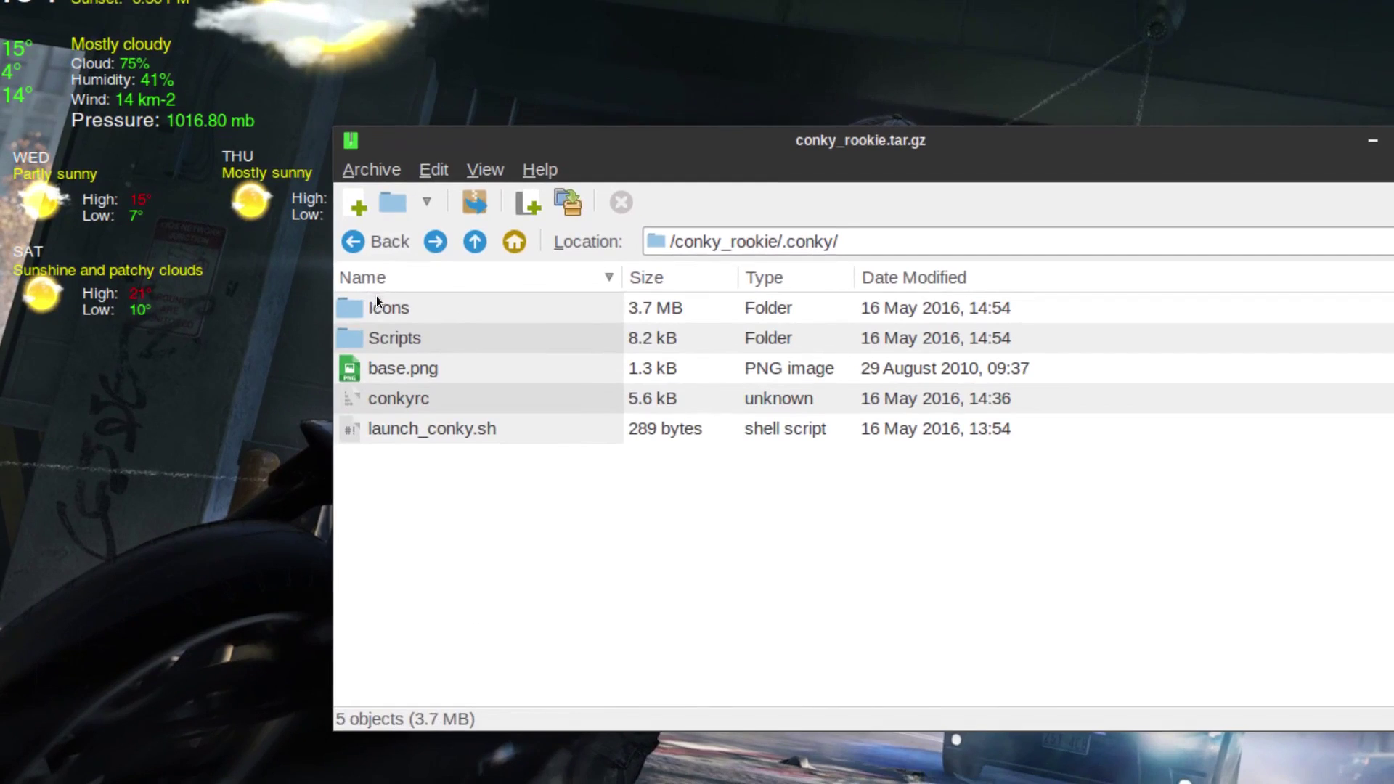
double_click(376, 295)
scroll(550, 493, down, 2)
scroll(482, 419, up, 3)
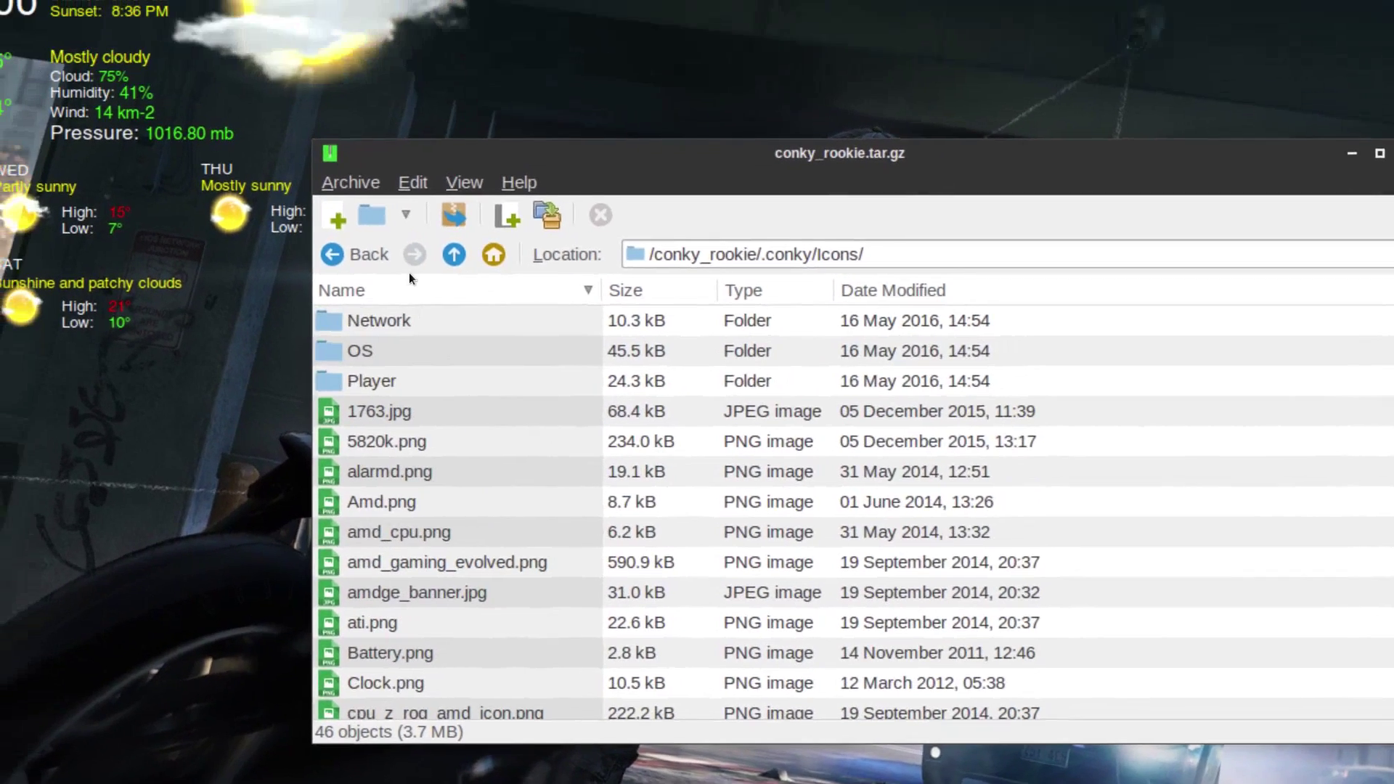
click(319, 169)
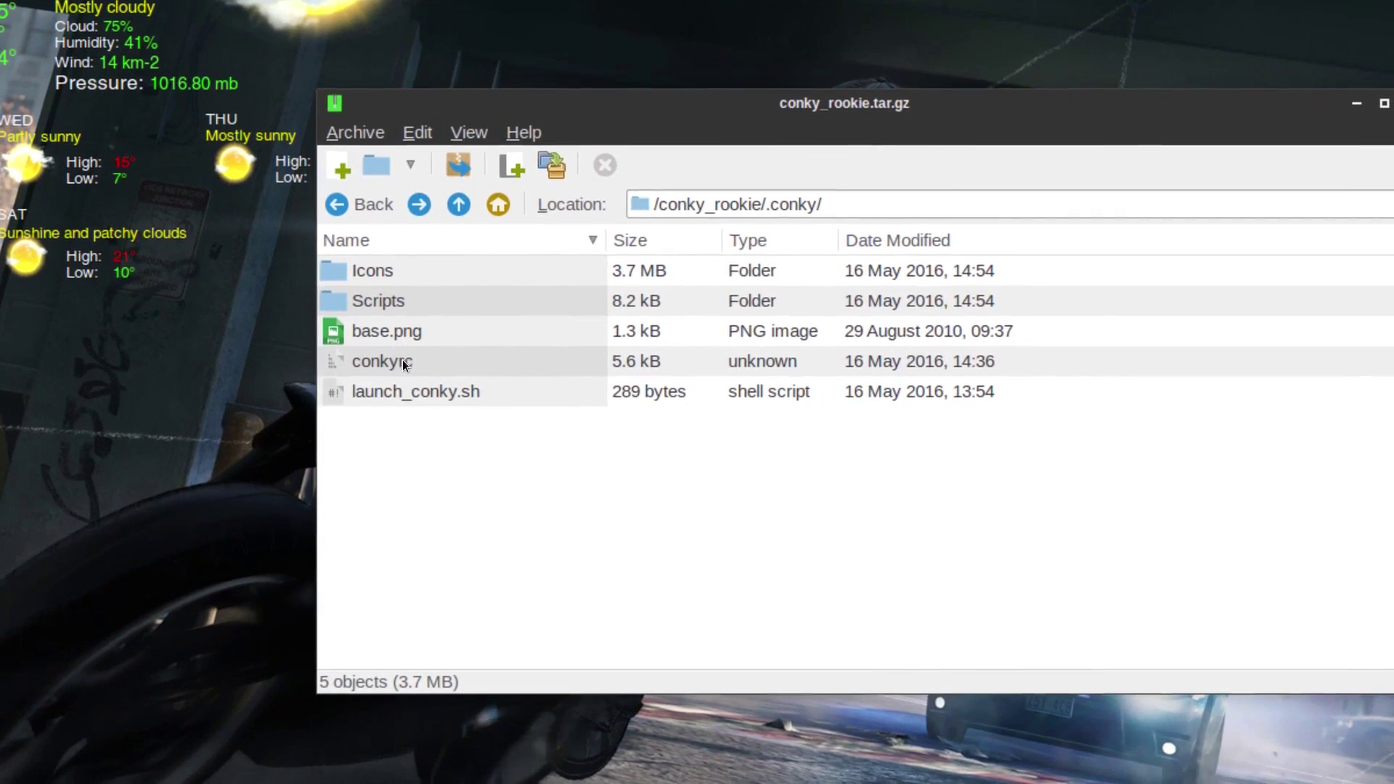
double_click(403, 359)
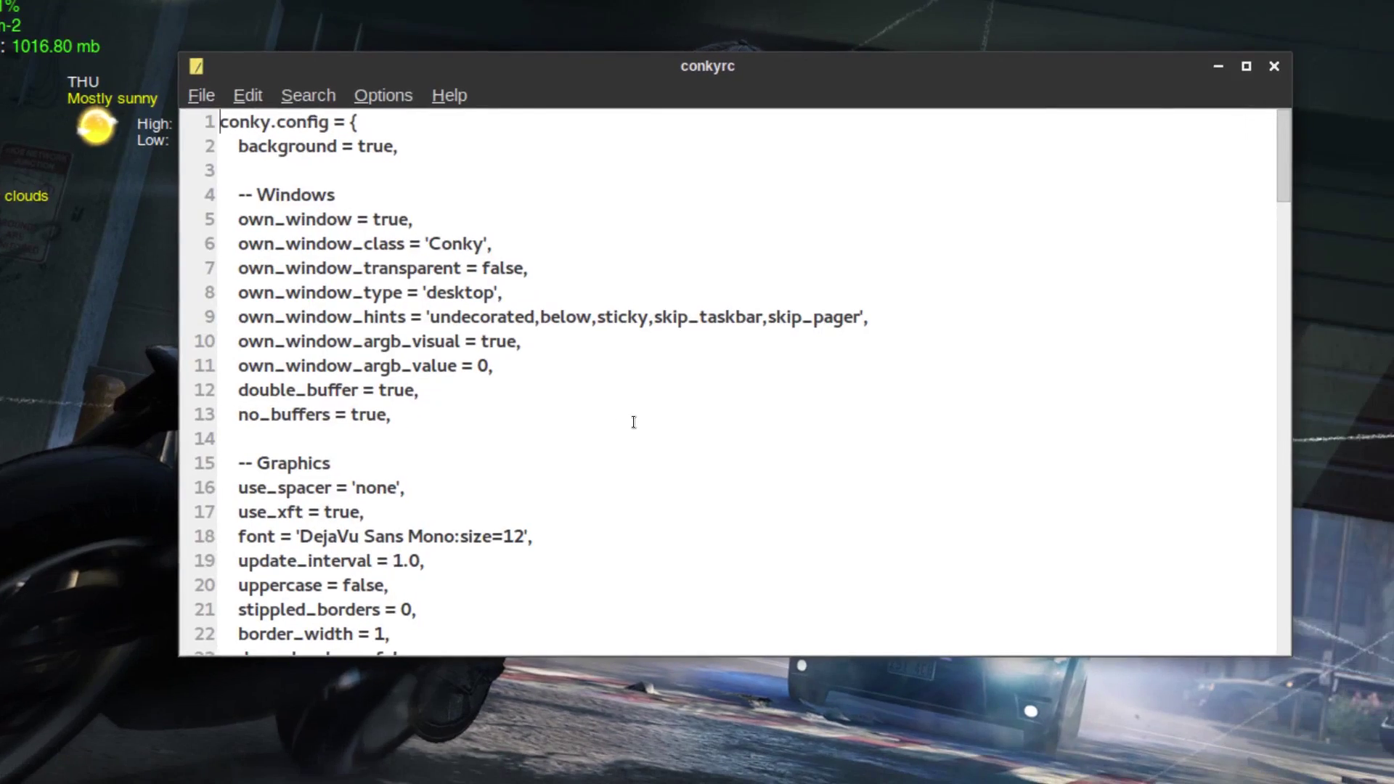
scroll(634, 422, down, 18)
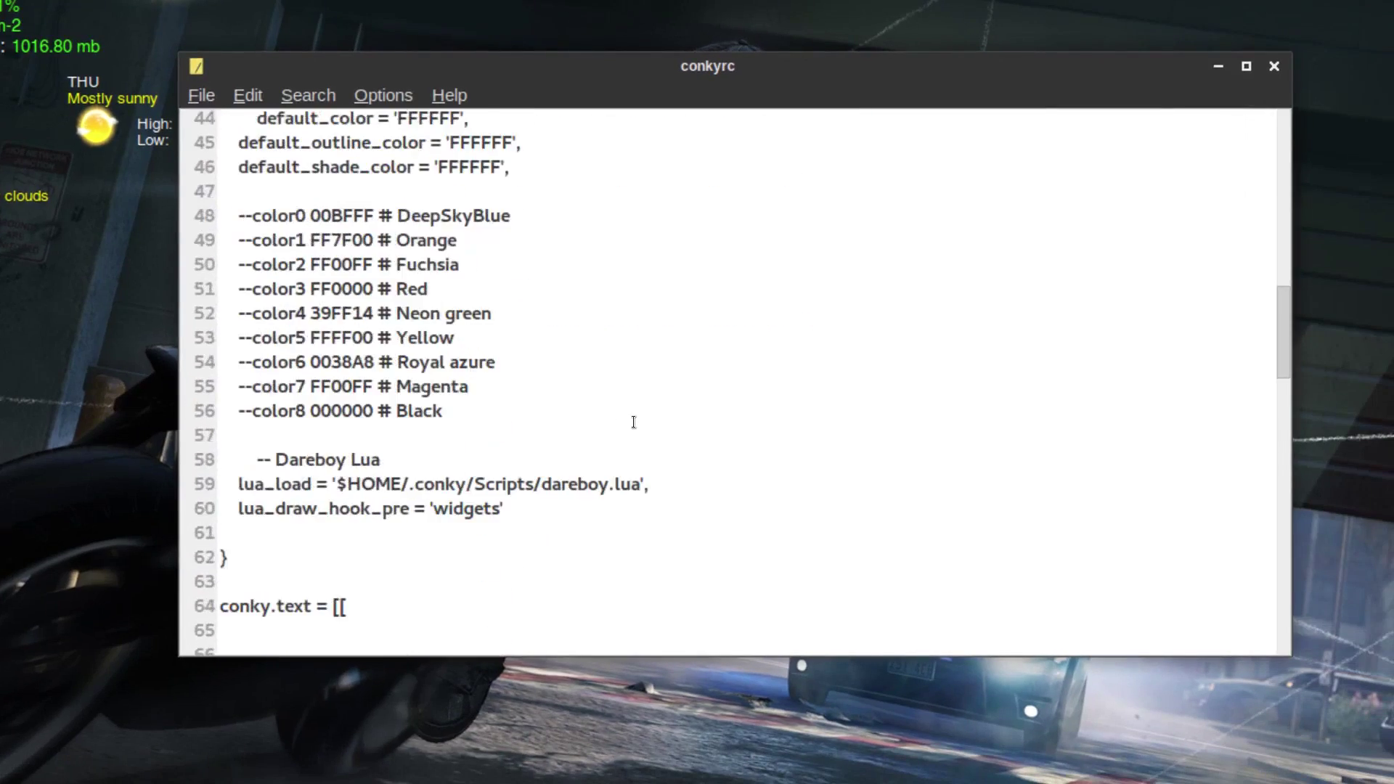
scroll(633, 422, down, 7)
scroll(633, 422, up, 4)
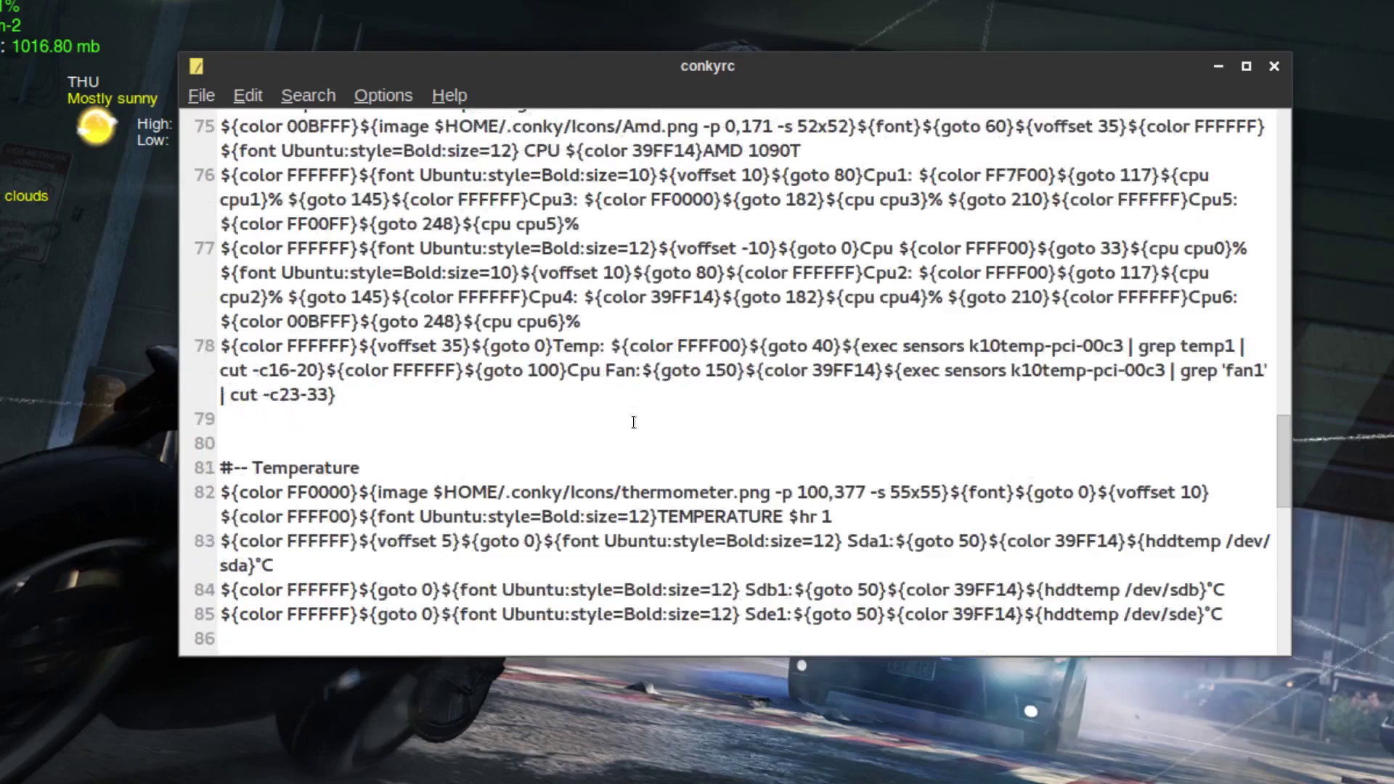
scroll(633, 422, up, 3)
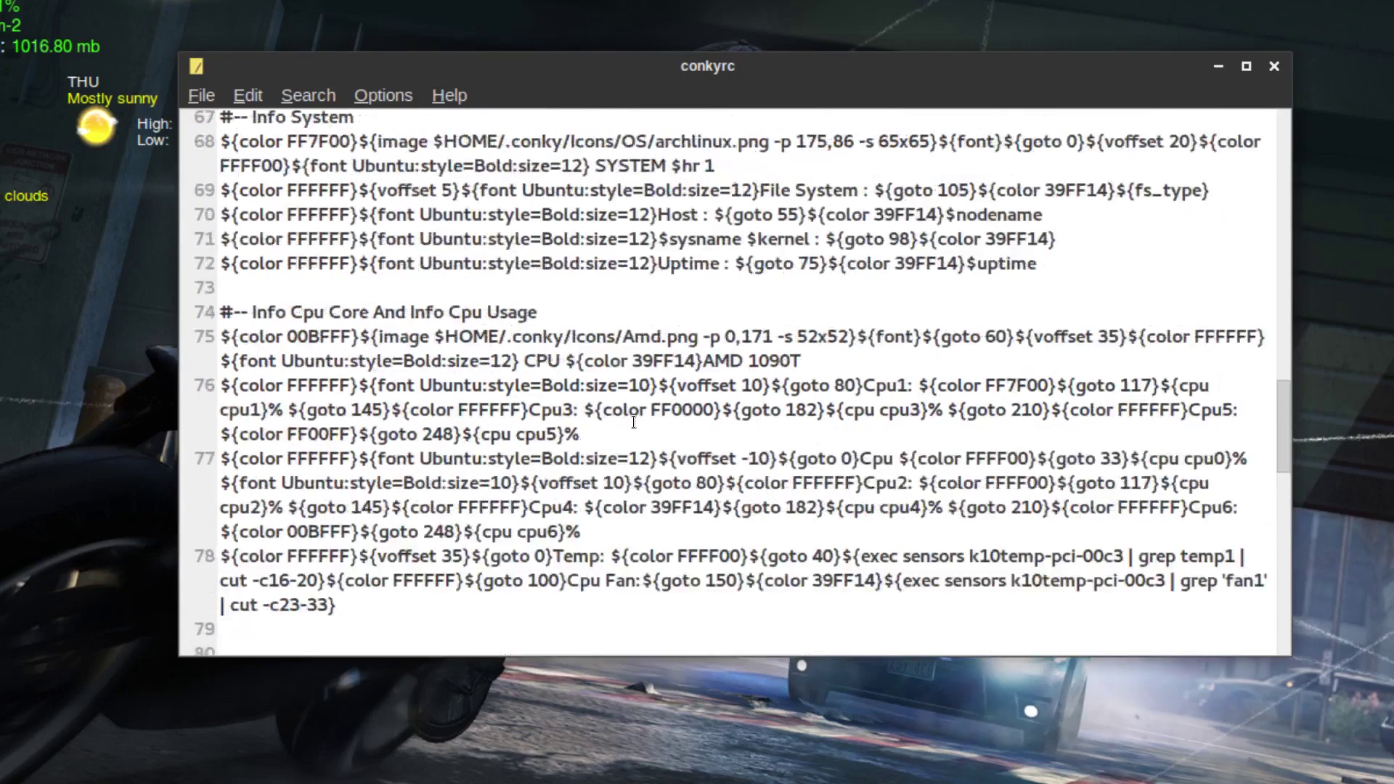
scroll(633, 422, down, 2)
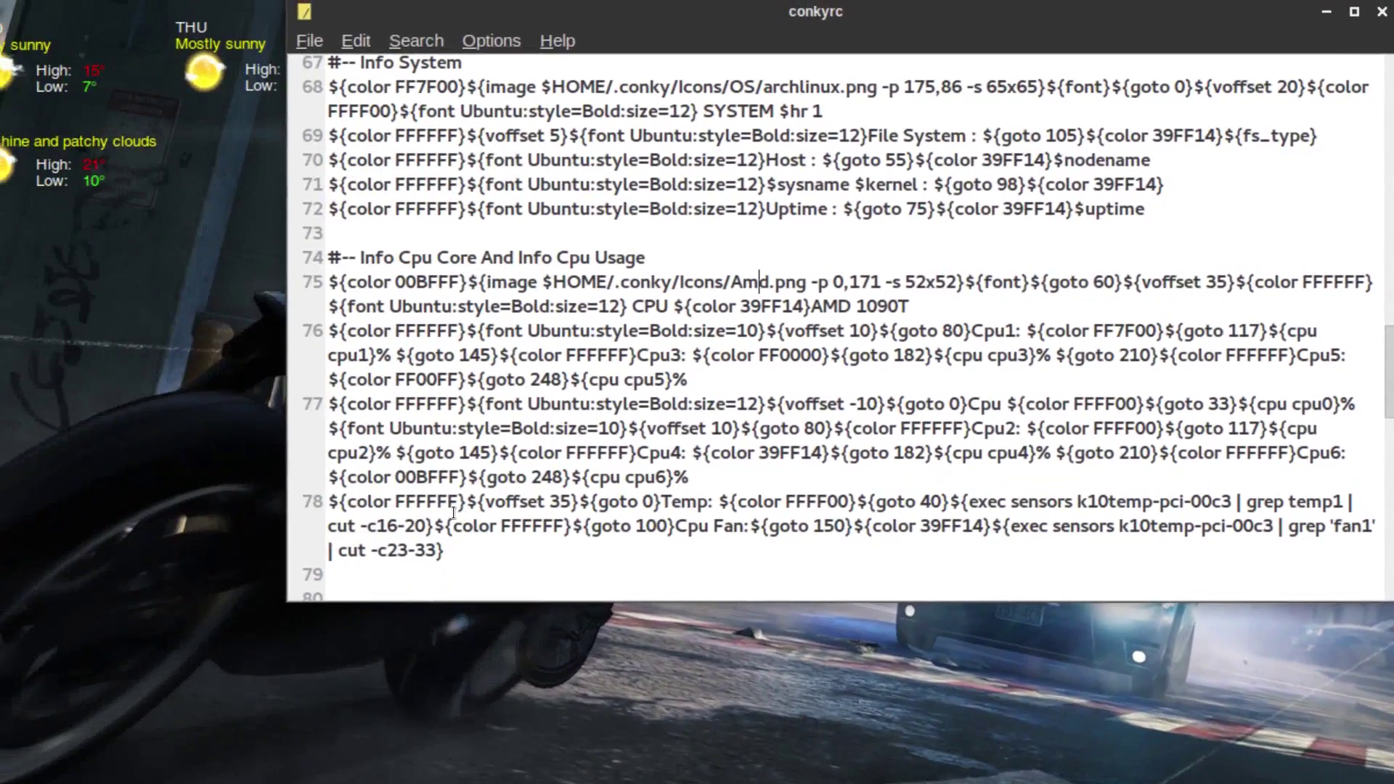
scroll(677, 376, down, 1)
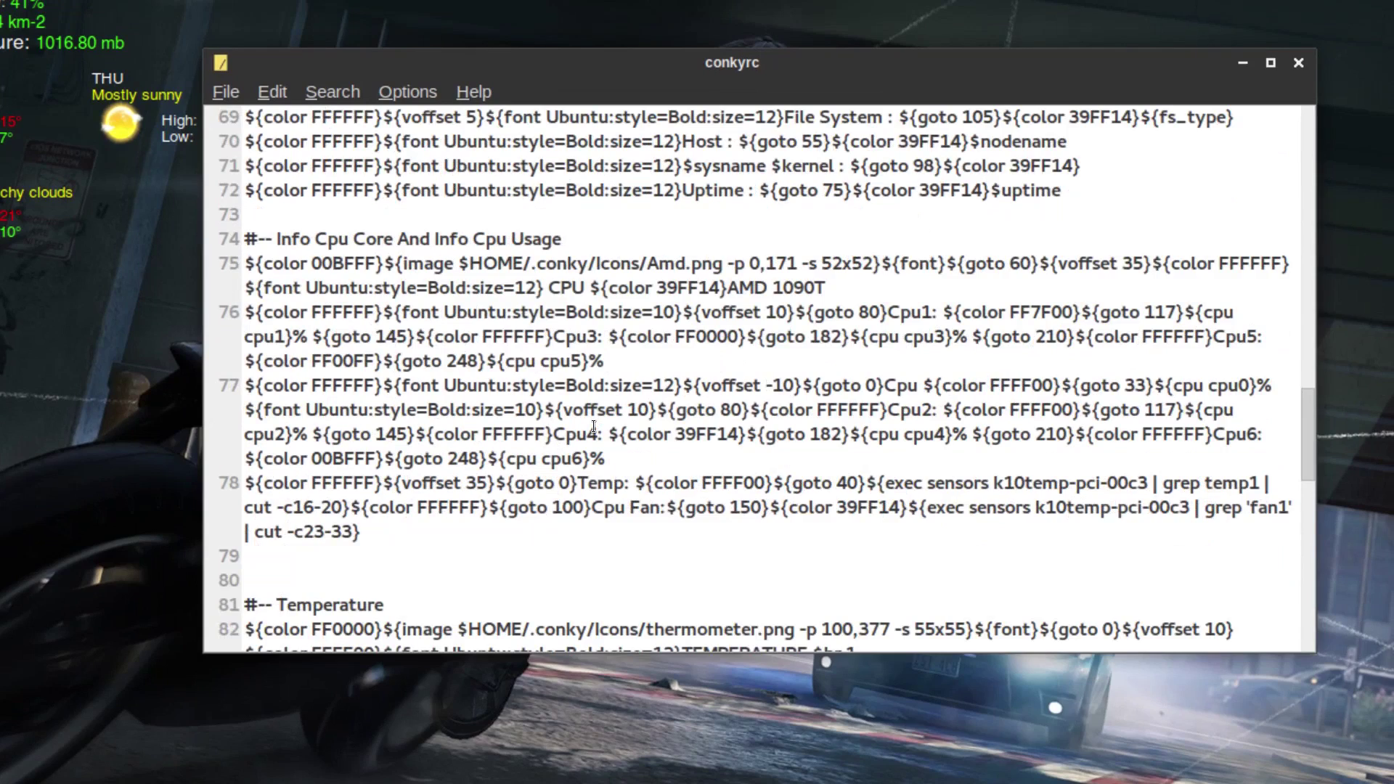
scroll(593, 427, down, 4)
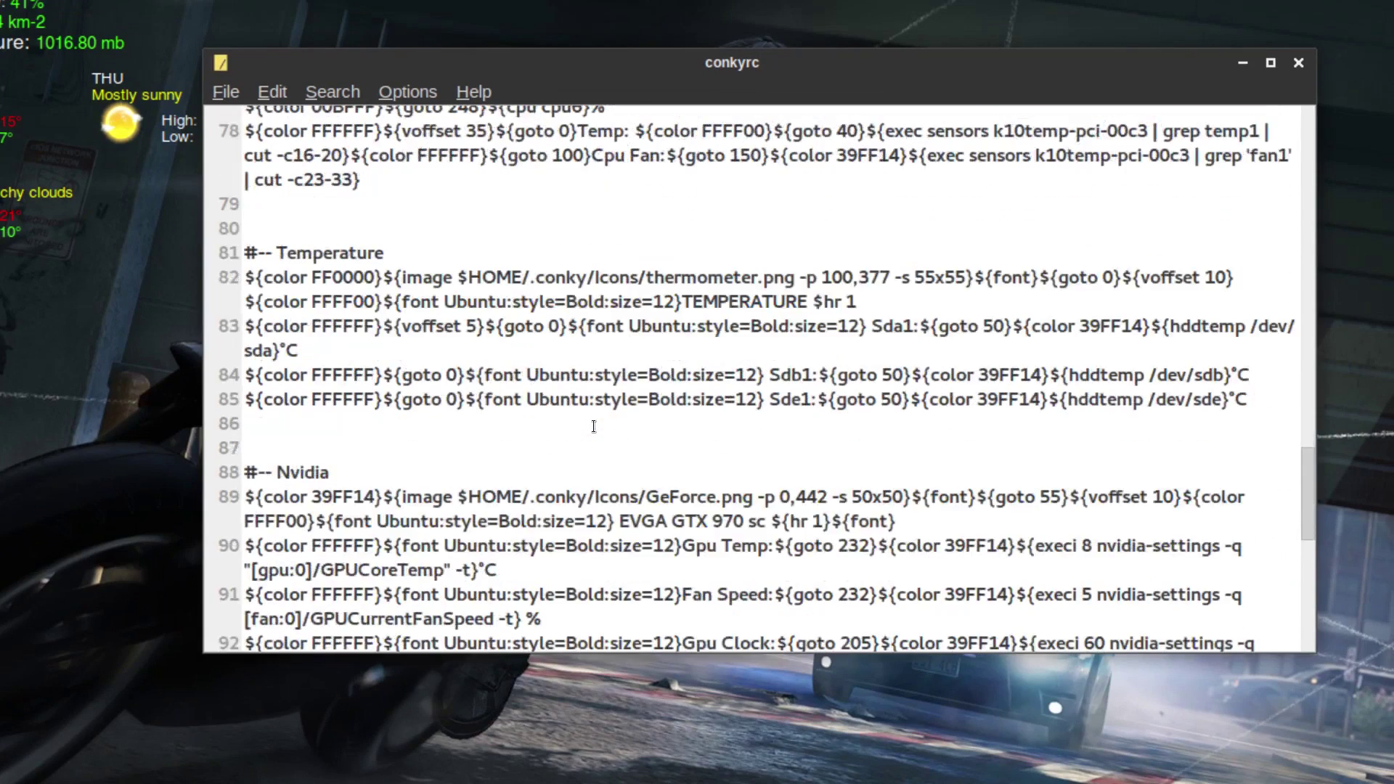
scroll(594, 426, down, 3)
scroll(593, 426, down, 3)
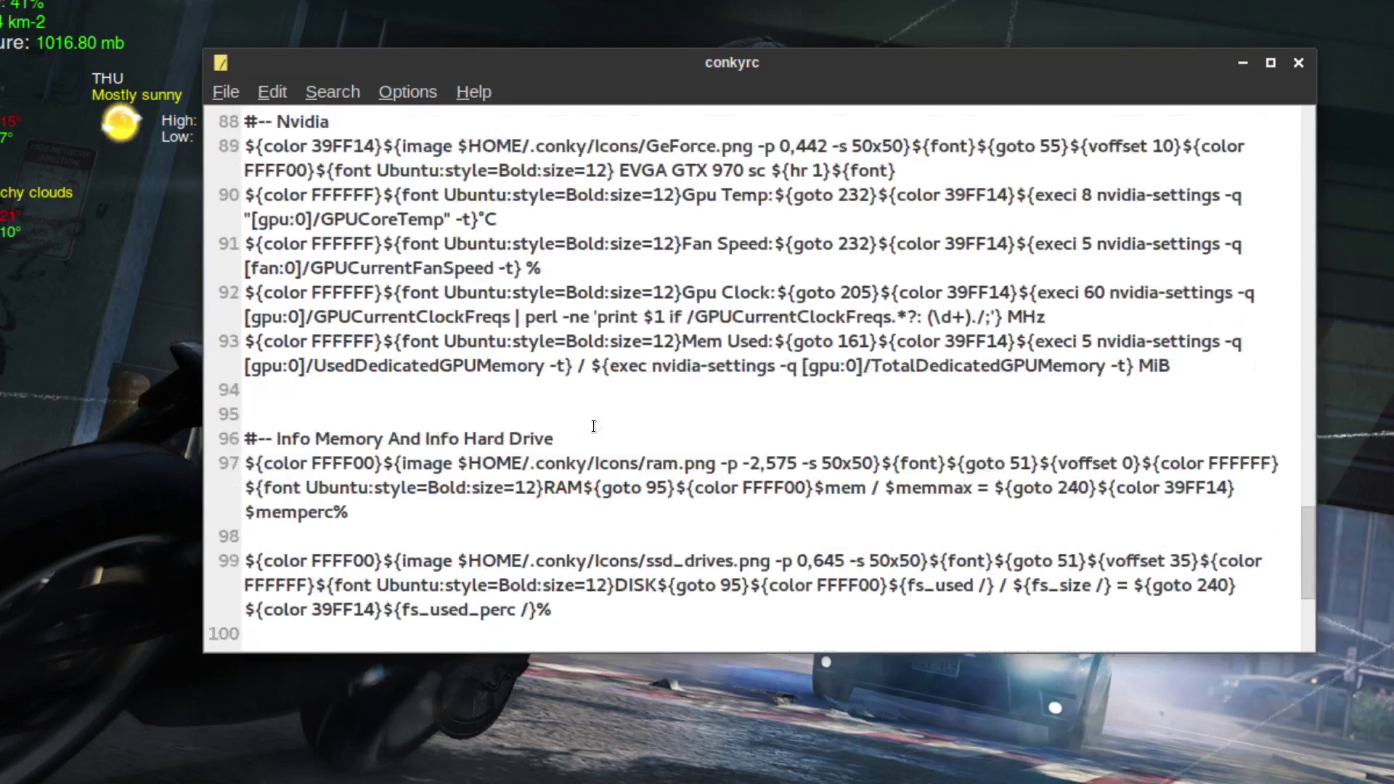
scroll(593, 426, down, 5)
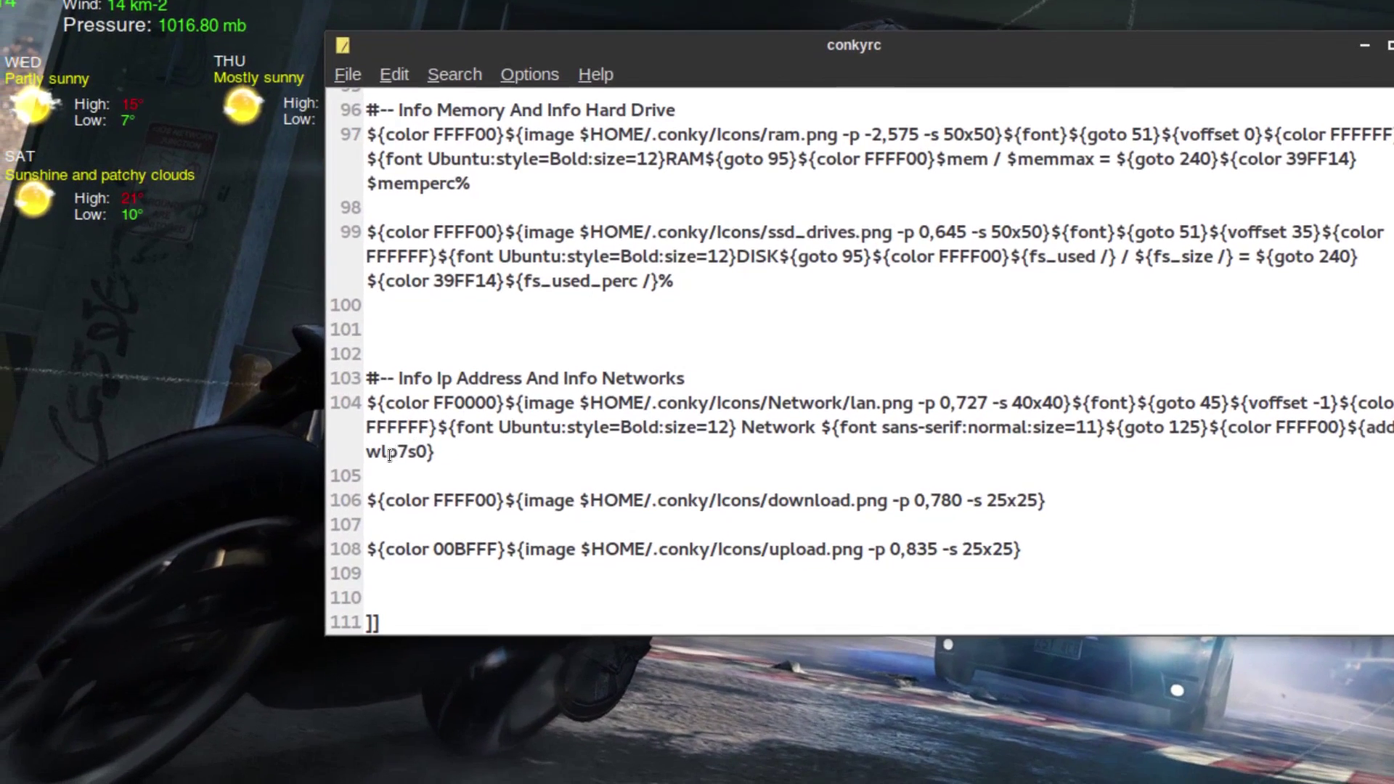
double_click(359, 480)
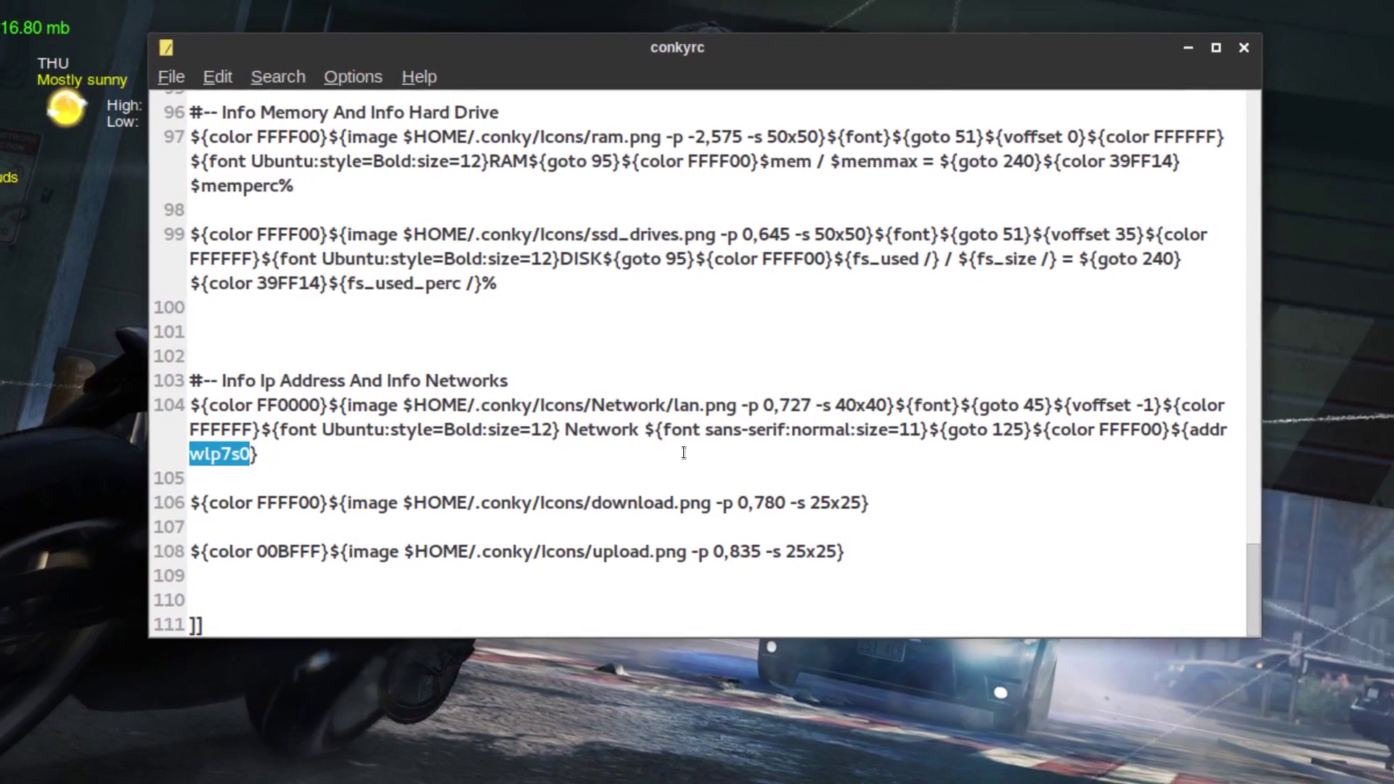
click(854, 452)
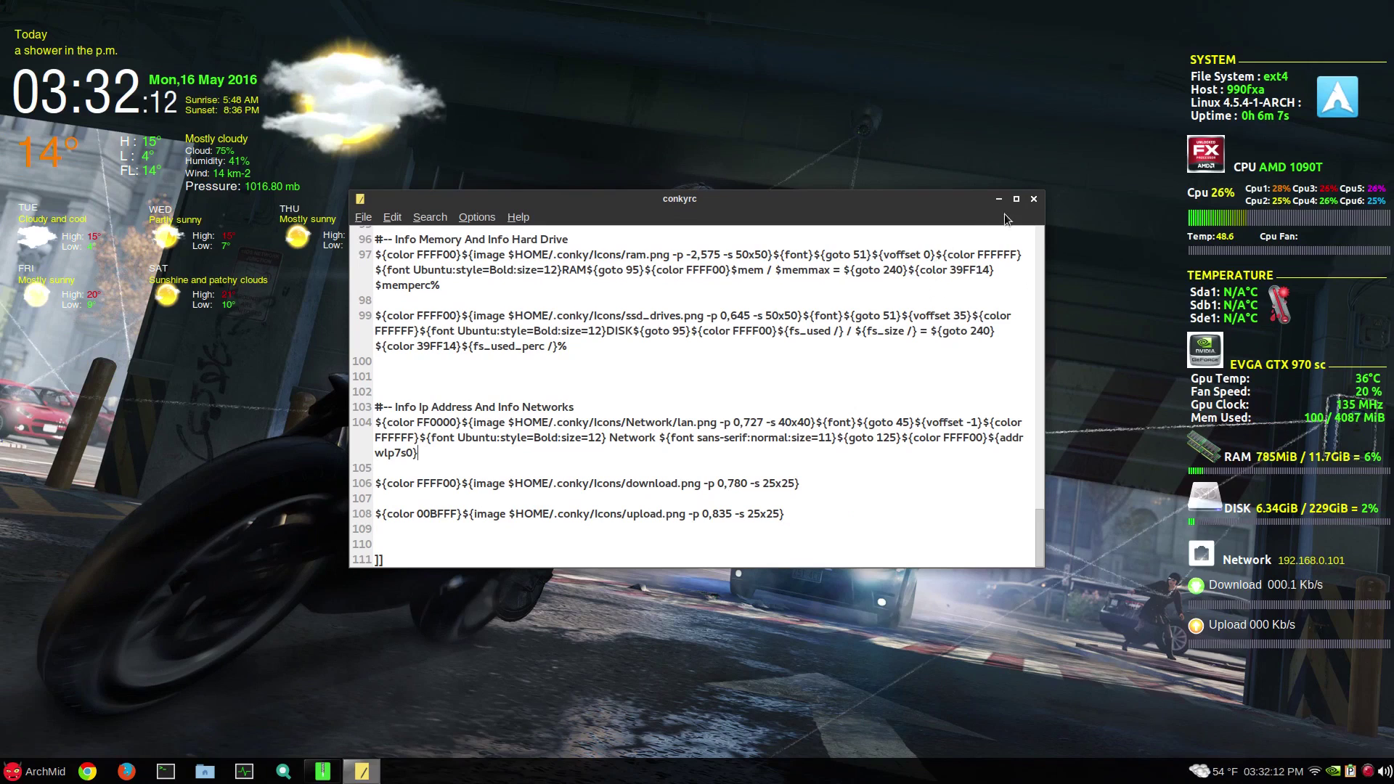
Step: Close the current conkyrc and open .Conky/htc_home/conkyrc from the archive
click(1034, 198)
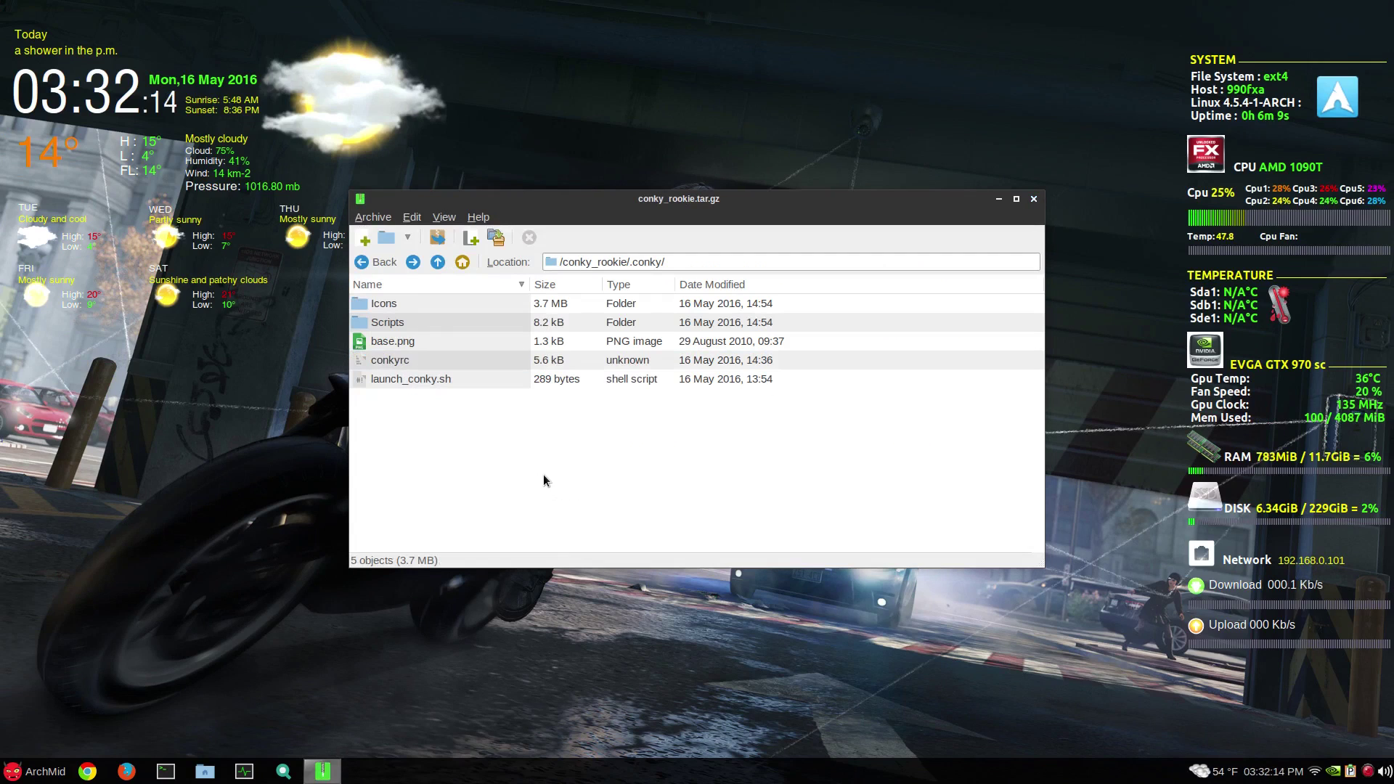
click(438, 263)
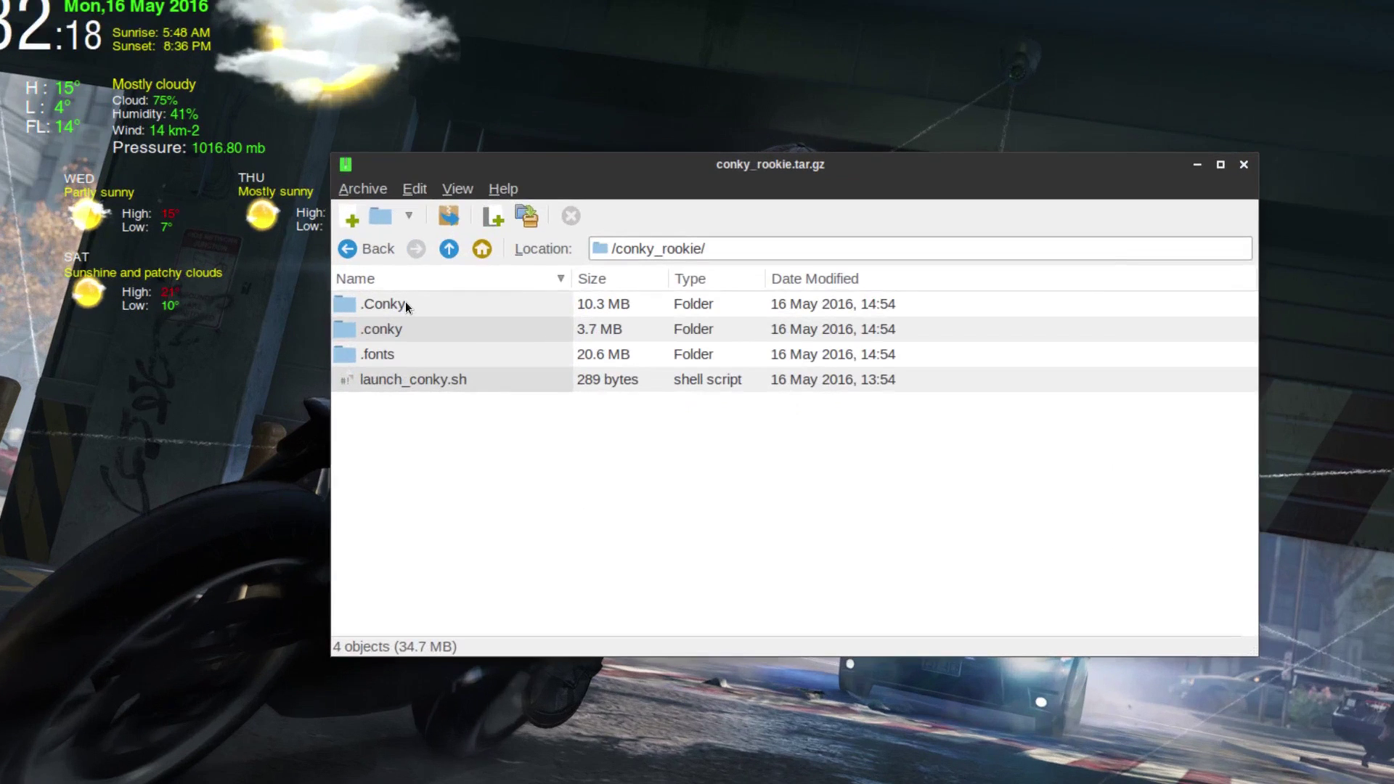
double_click(405, 305)
double_click(405, 303)
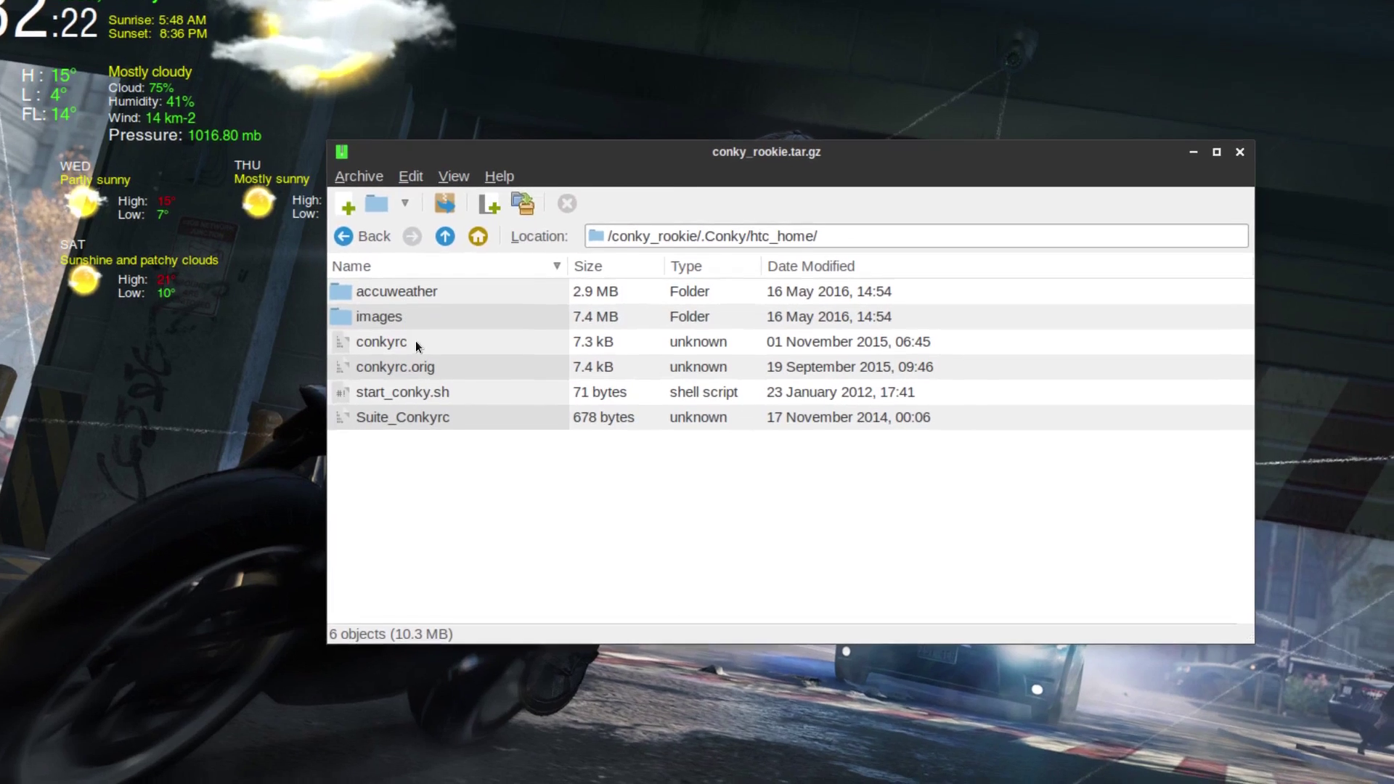
double_click(414, 350)
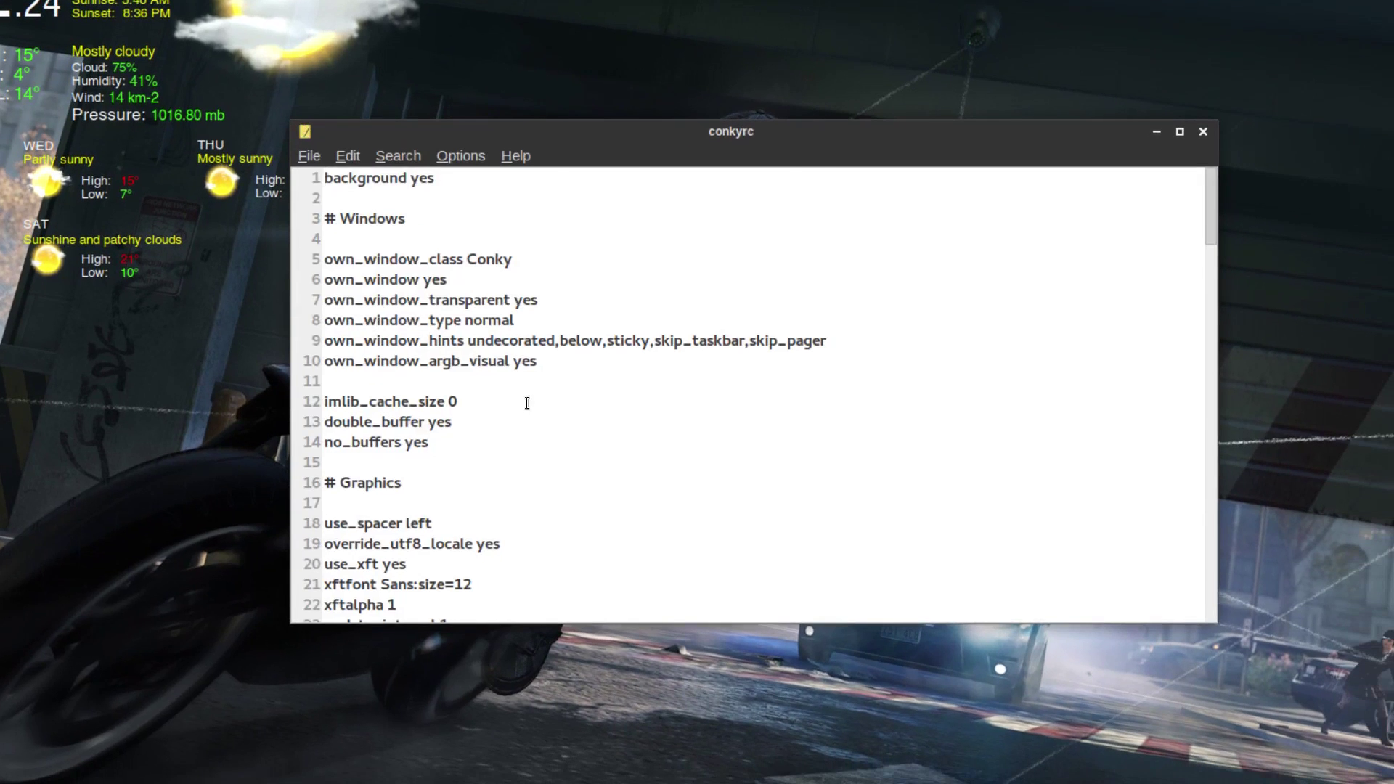
scroll(475, 372, down, 10)
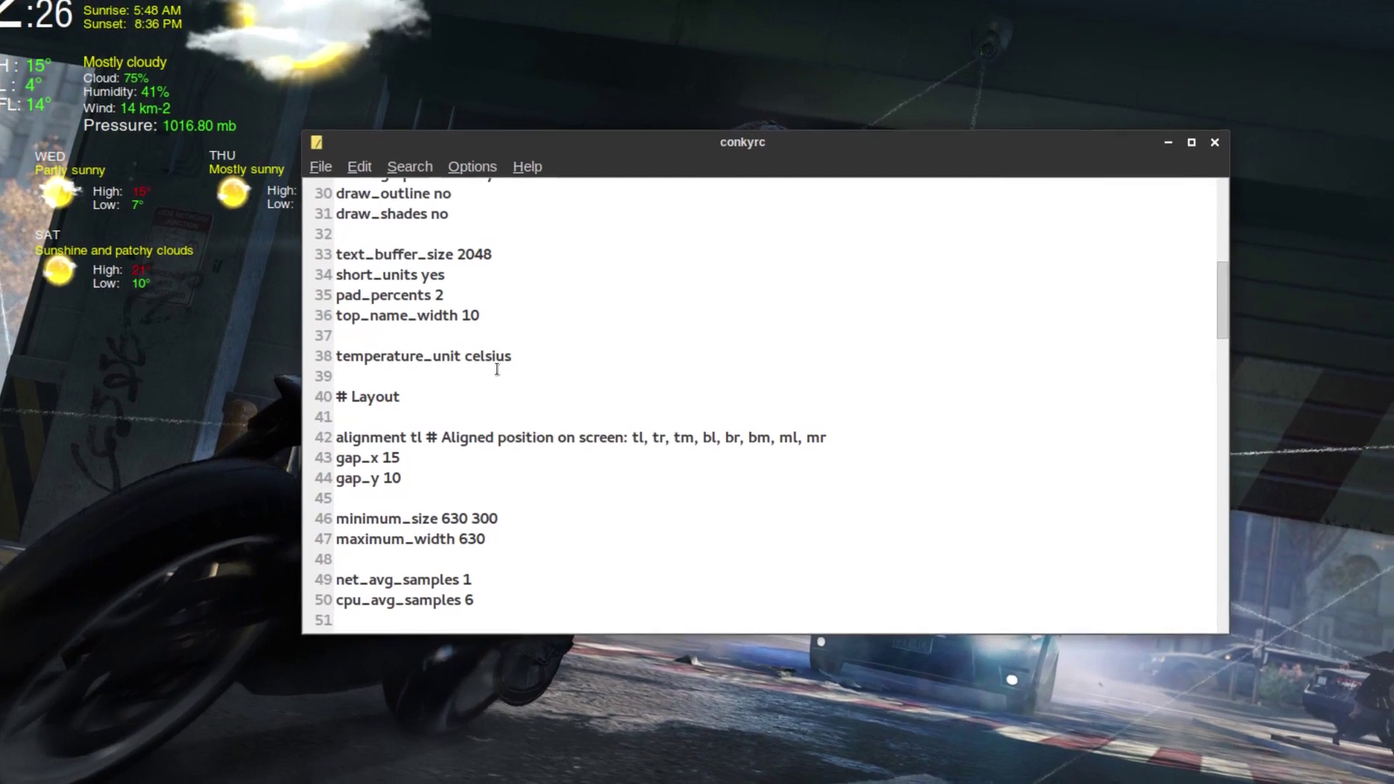
double_click(506, 358)
click(528, 369)
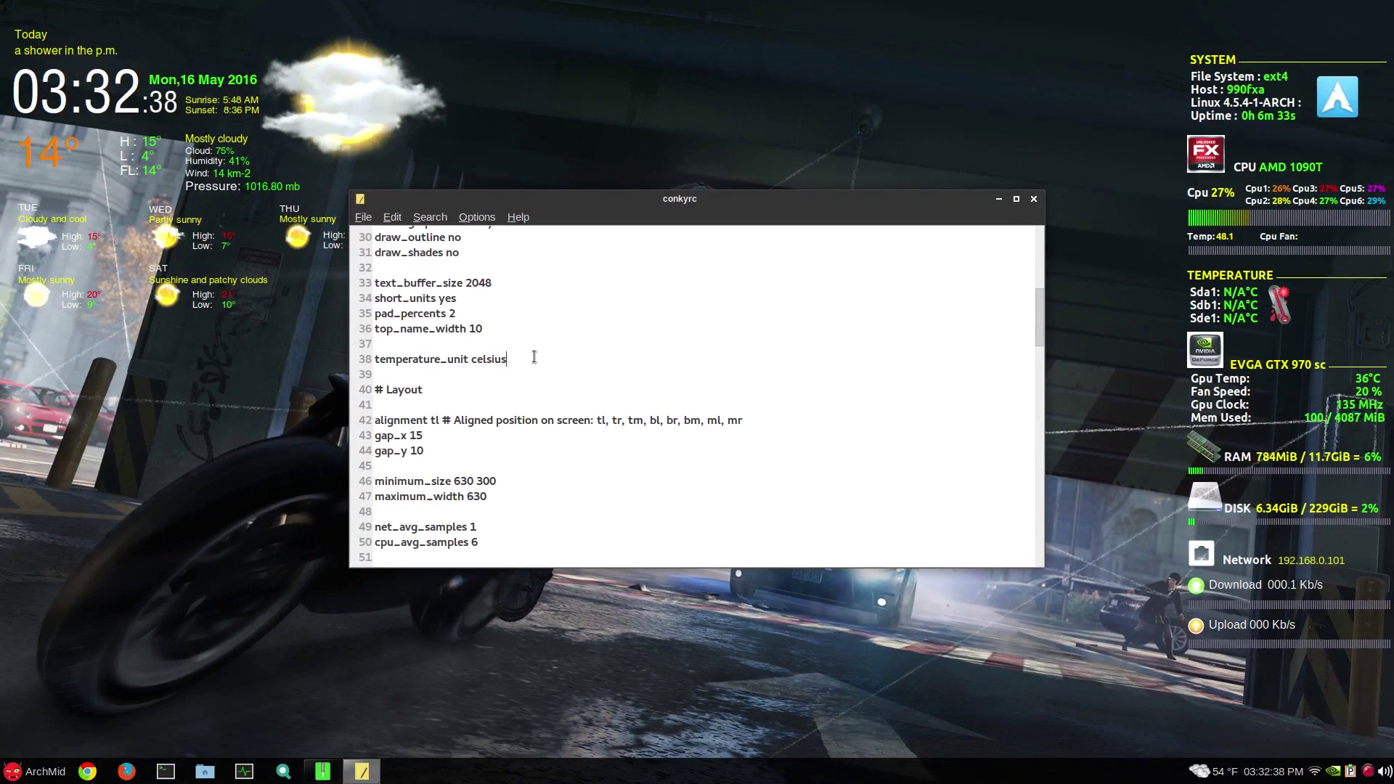
scroll(534, 355, up, 4)
scroll(535, 355, up, 2)
scroll(716, 404, down, 8)
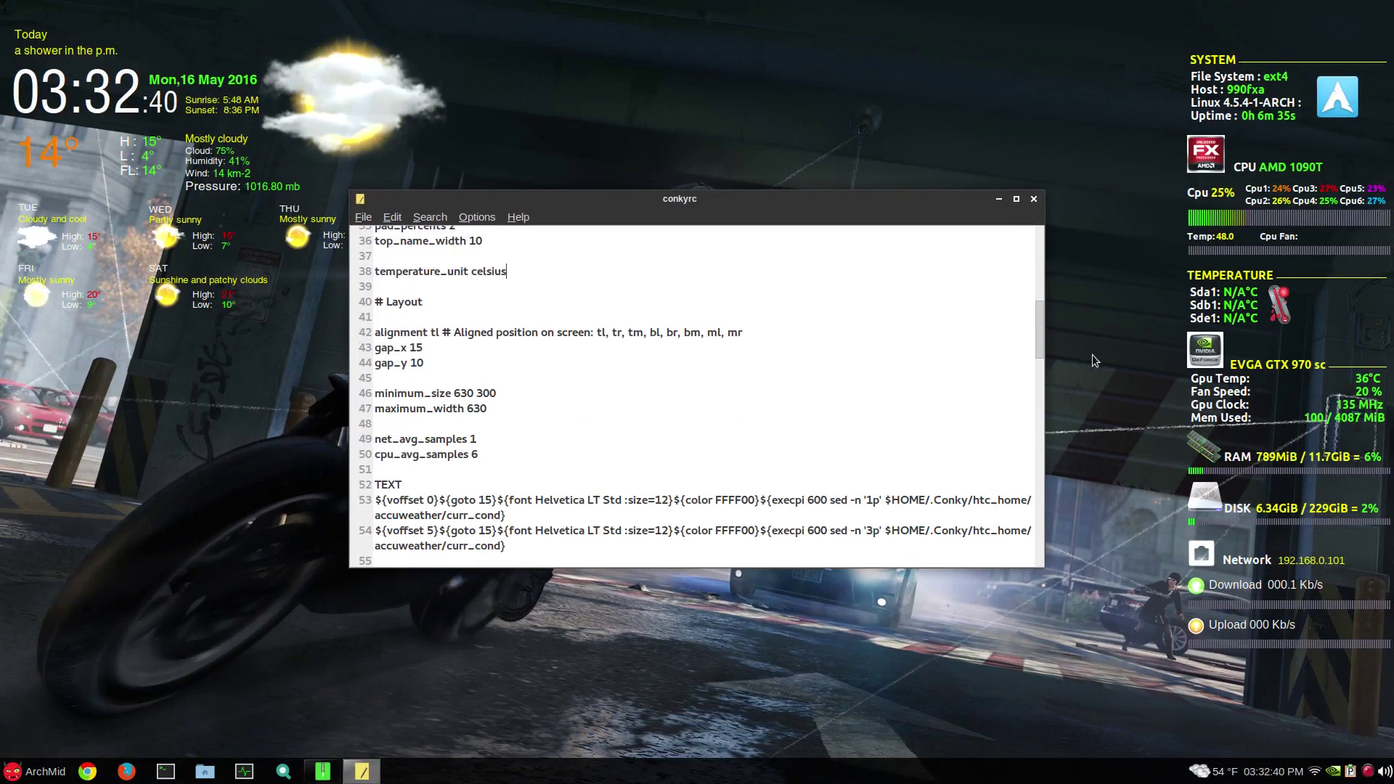
Step: Close conkyrc and look through the accuweather folder's contents
drag(1032, 347, 1033, 394)
key(ctrl+q)
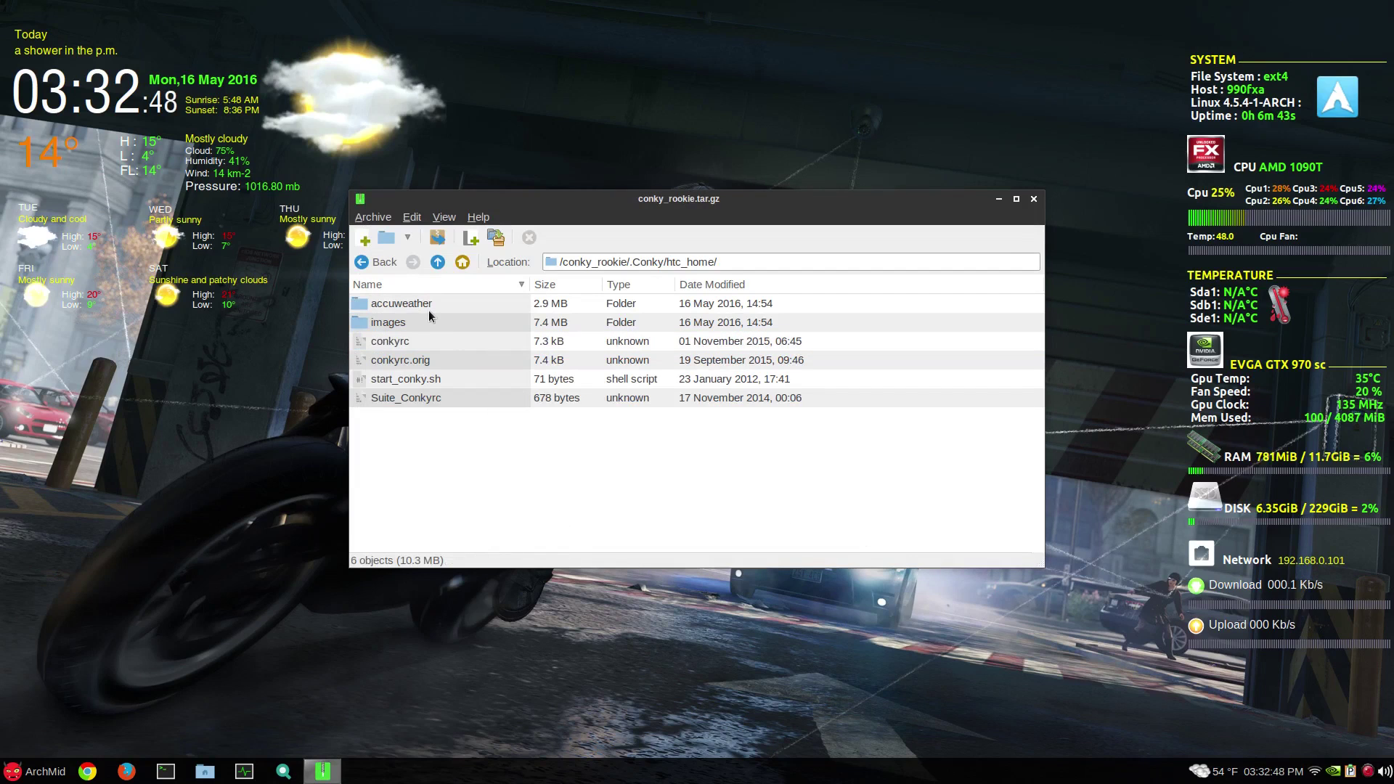
double_click(428, 308)
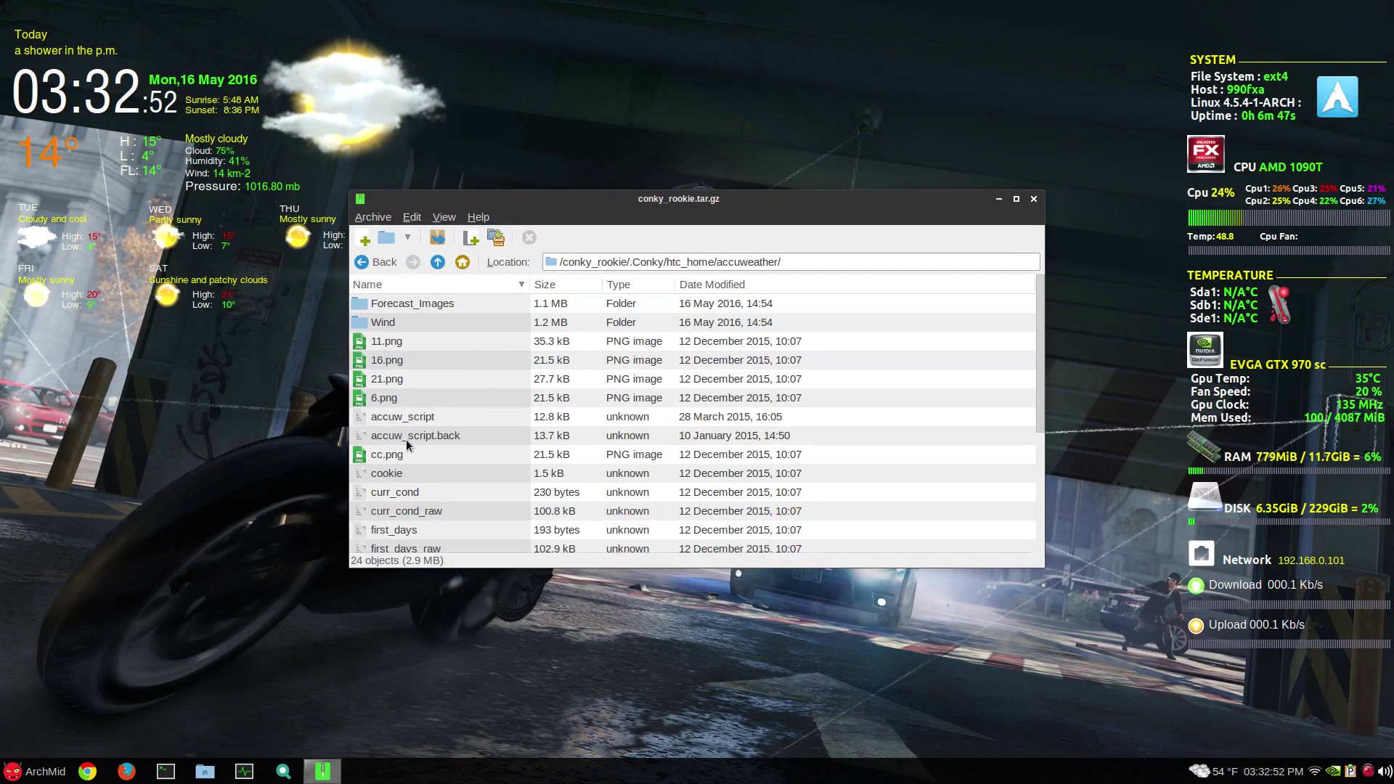
scroll(435, 523, down, 4)
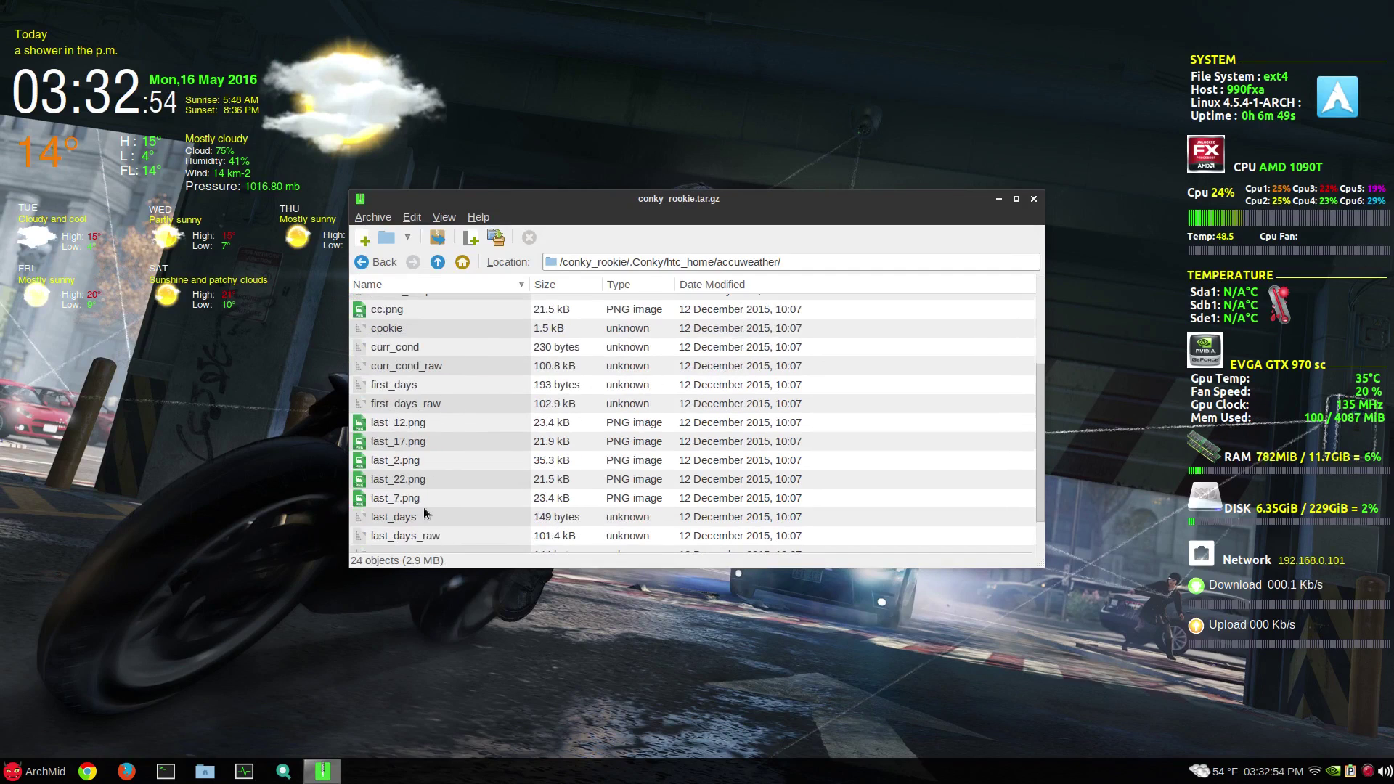
scroll(424, 512, up, 2)
scroll(424, 512, down, 2)
scroll(381, 414, up, 3)
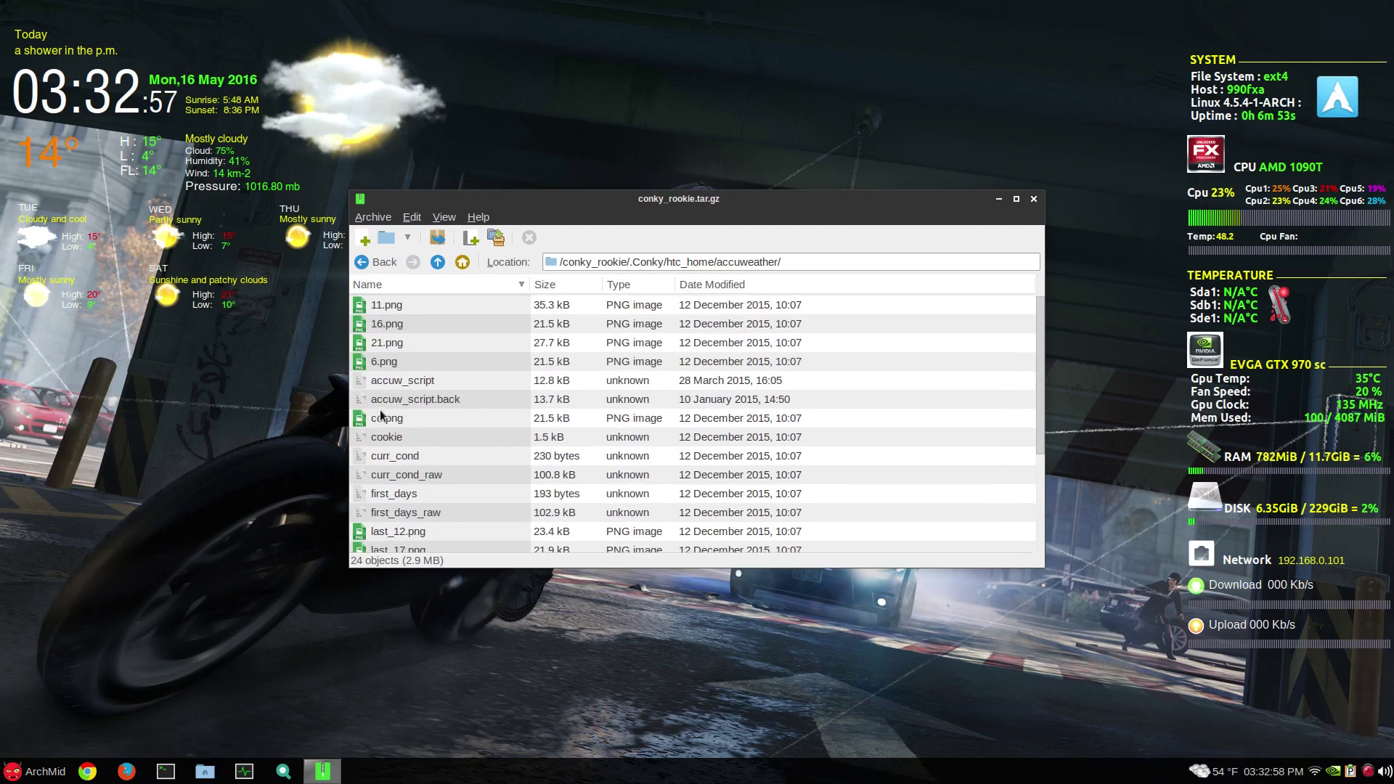
Step: Open accuw_script and select the full AccuWeather address on line 6
double_click(409, 383)
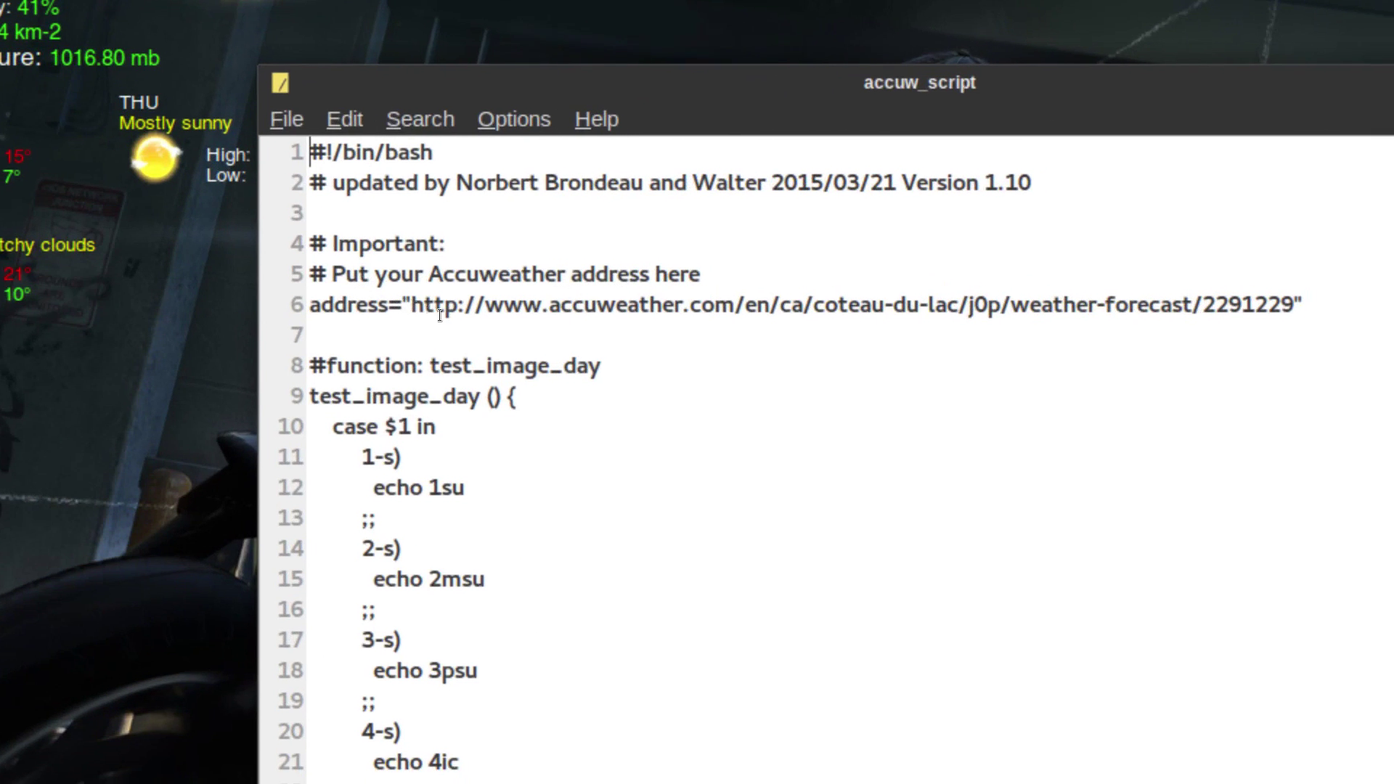
drag(427, 311, 1266, 311)
drag(848, 314, 889, 310)
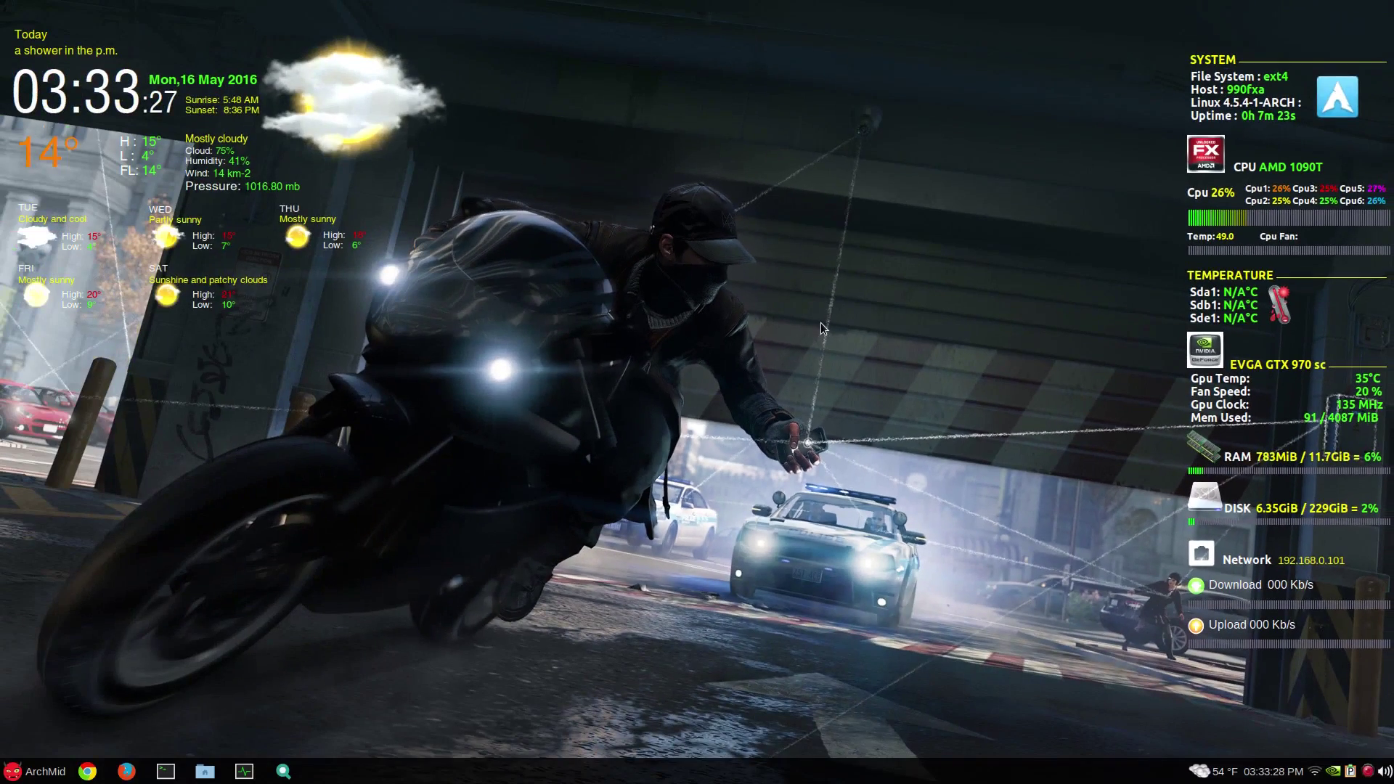
Step: Run 'sudo systemctl start hddtemp.service' so drive temperatures show 35, 37 and 45°C
key(ctrl+alt+t)
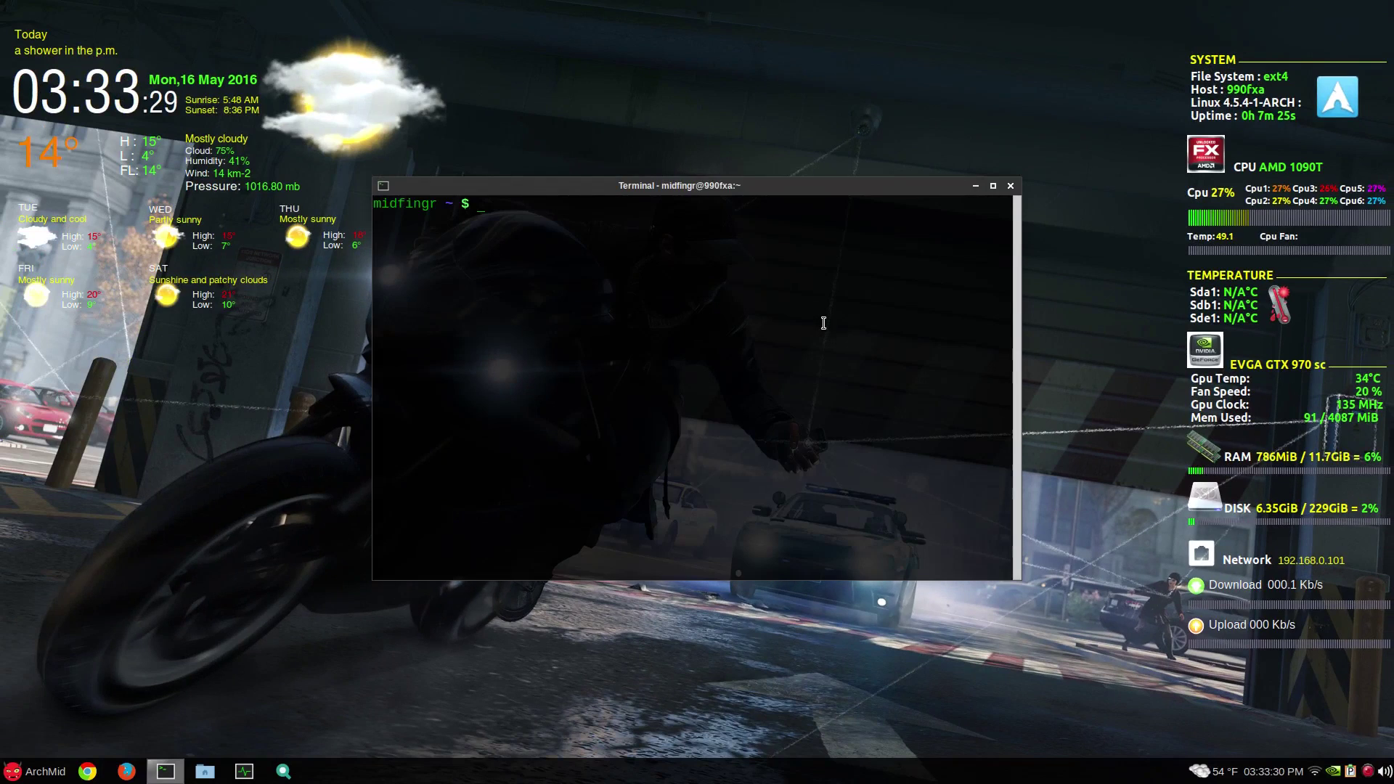
text(sudo syste)
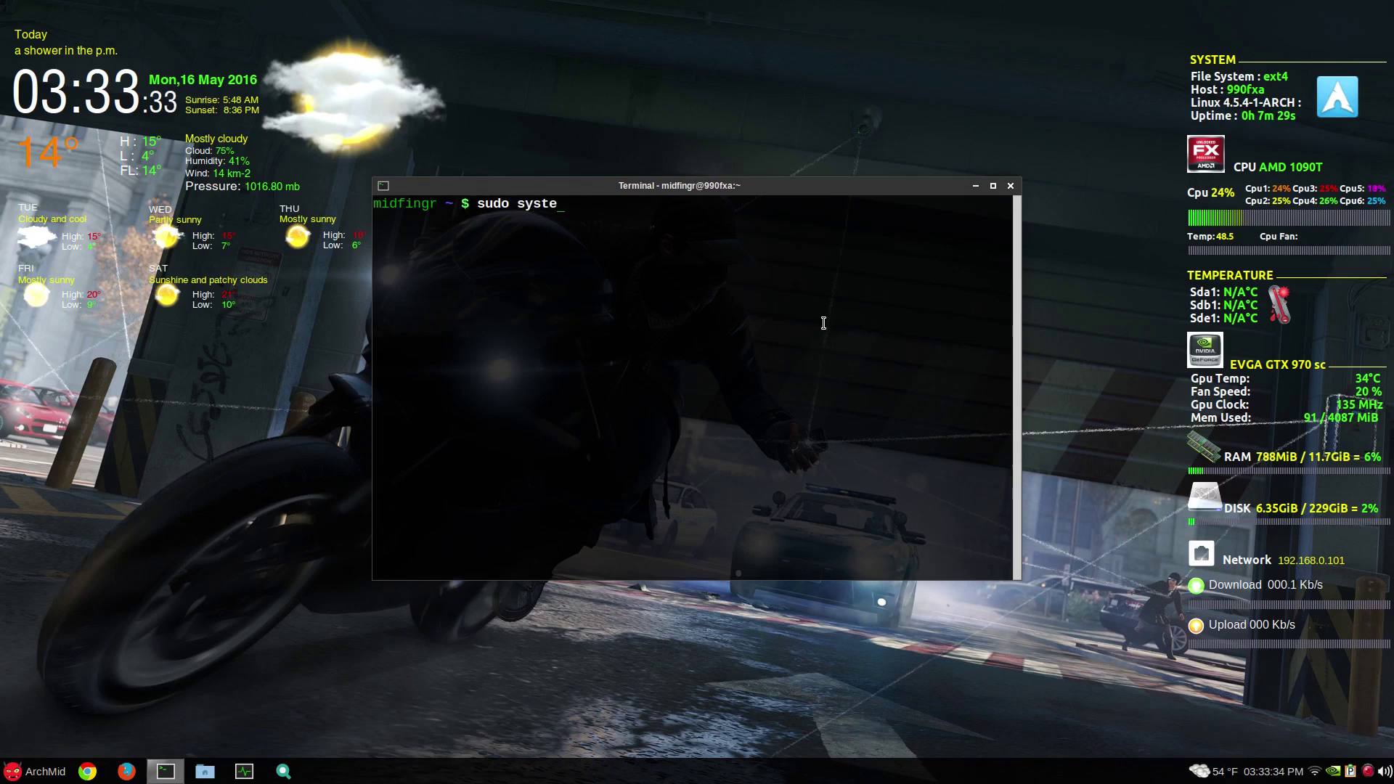
text(mctl start)
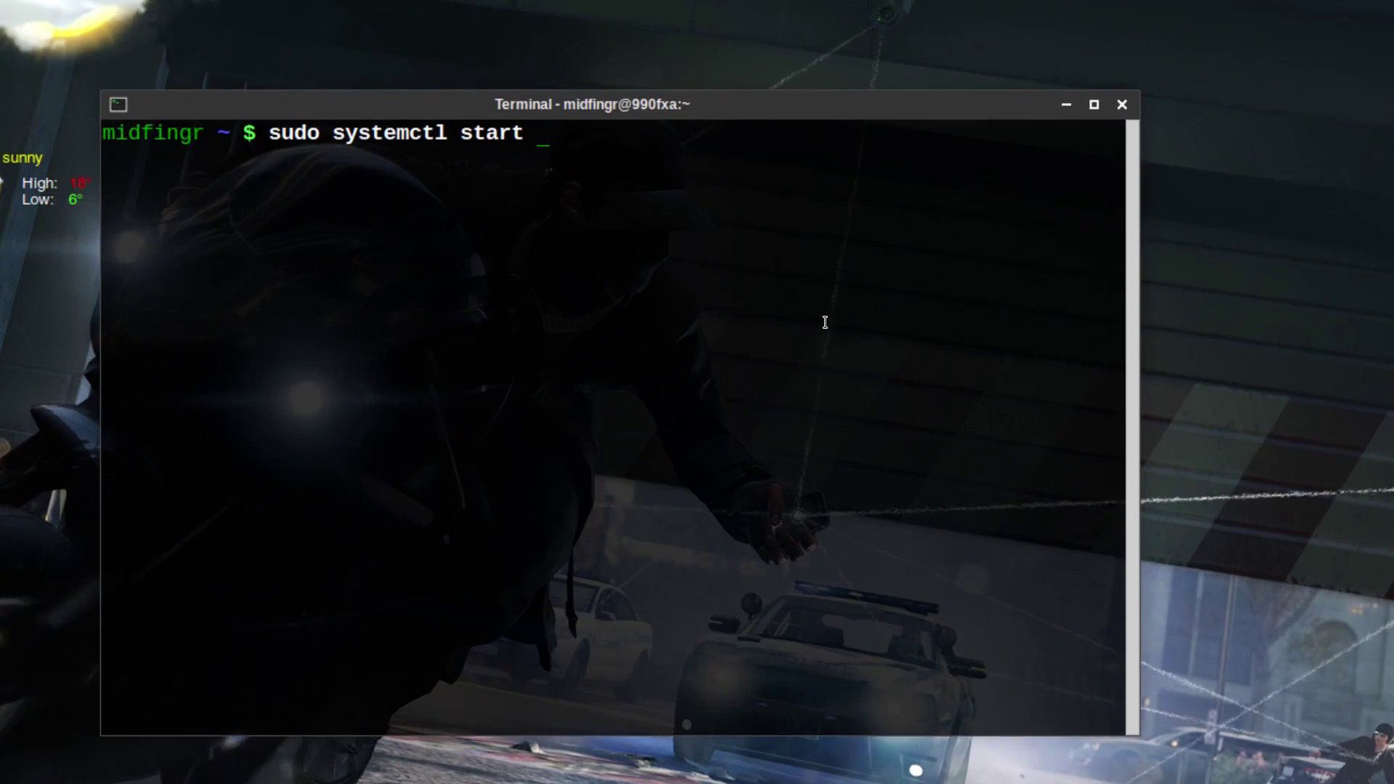
text( hdd)
key(Tab)
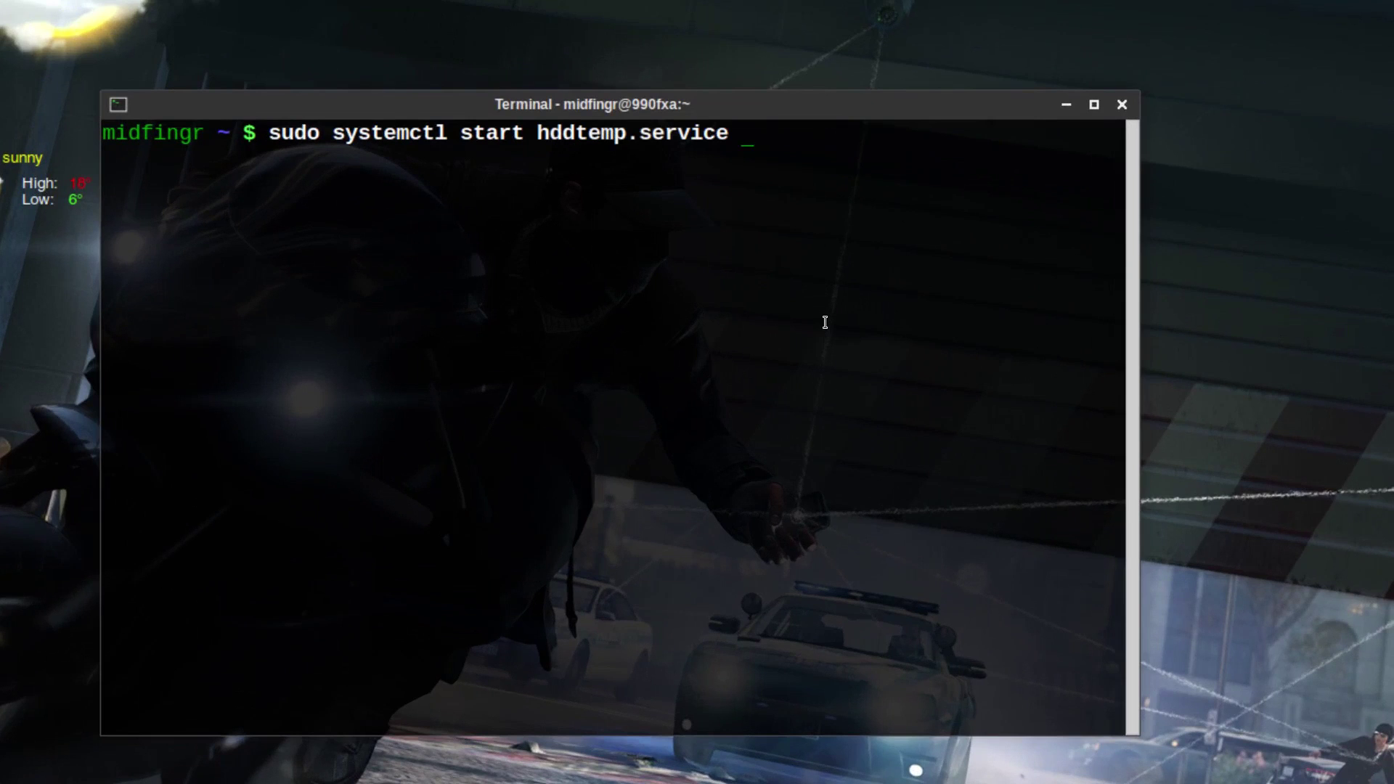
key(Return)
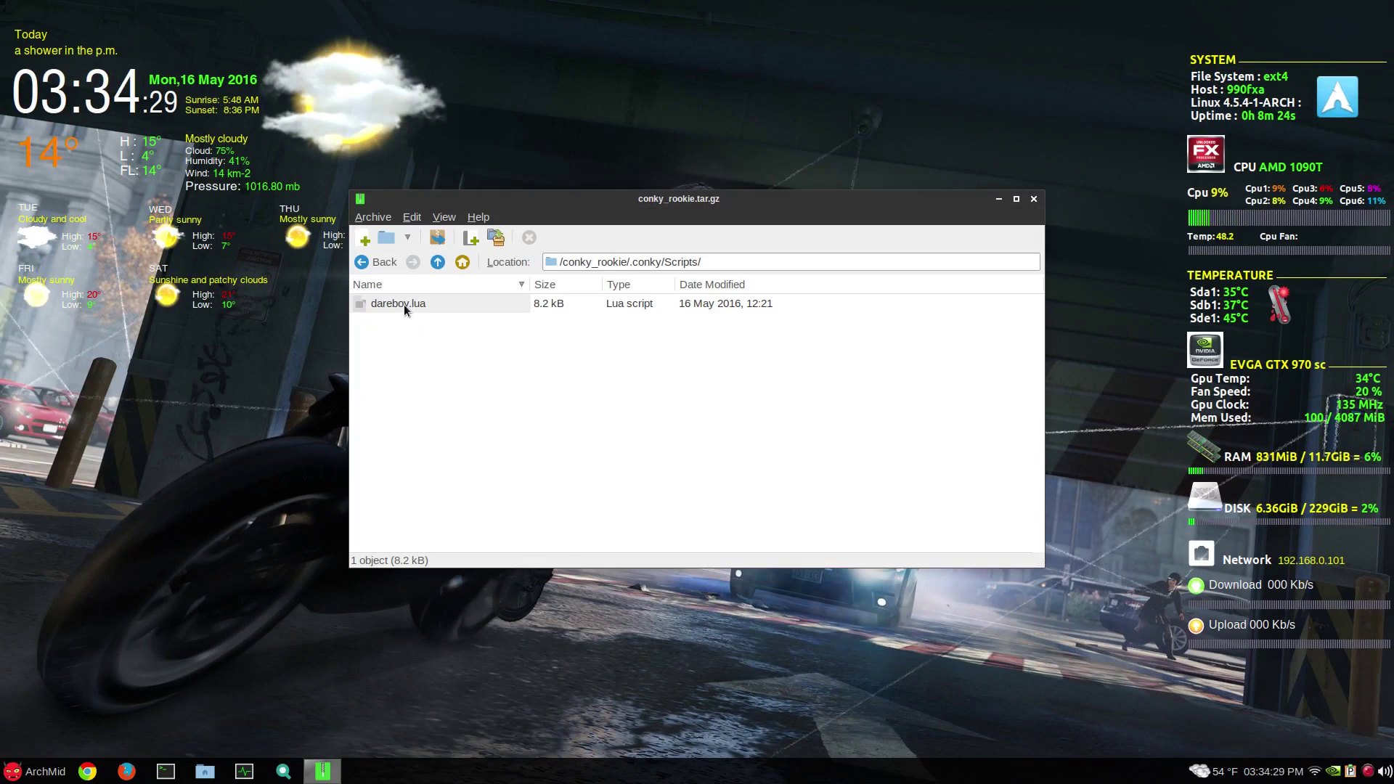
Step: Open dareboy.lua from the archive and scroll through the script
double_click(404, 303)
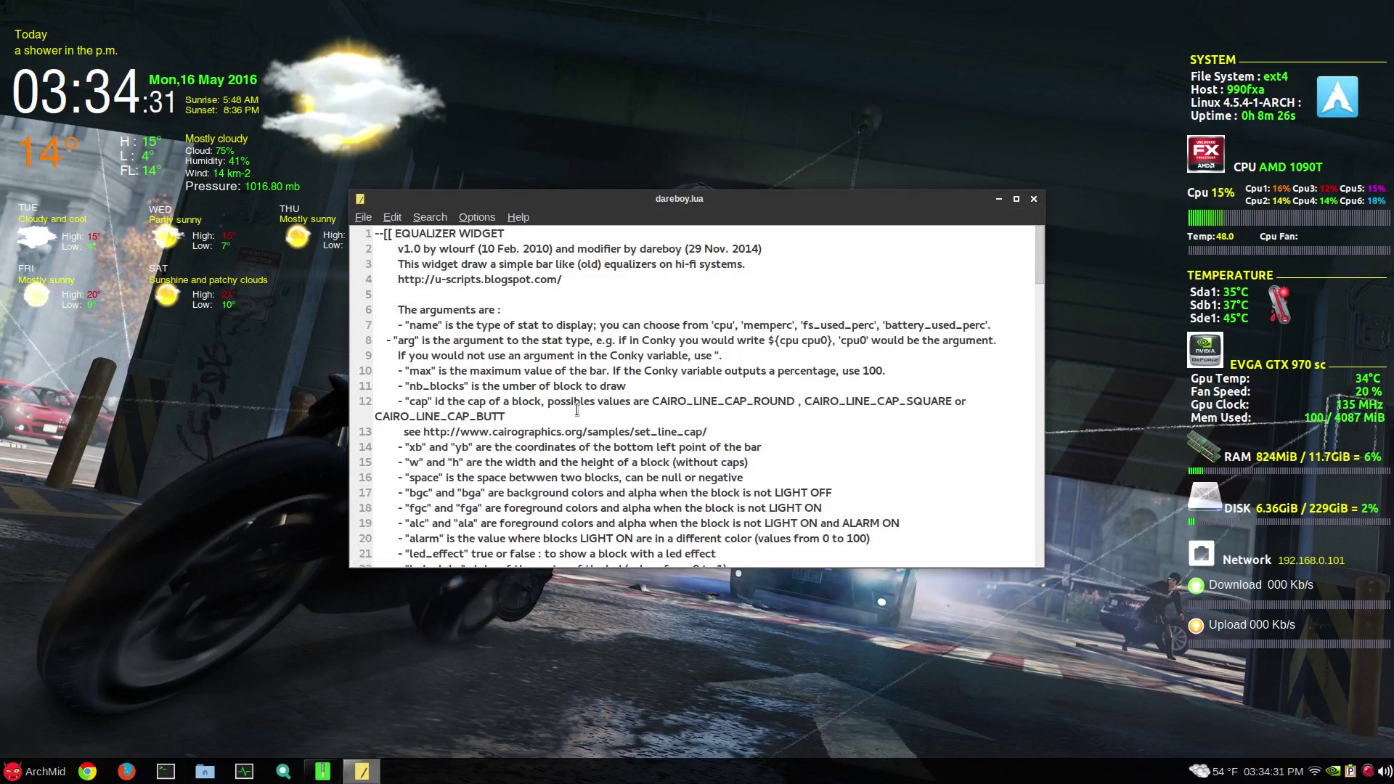
scroll(594, 317, down, 10)
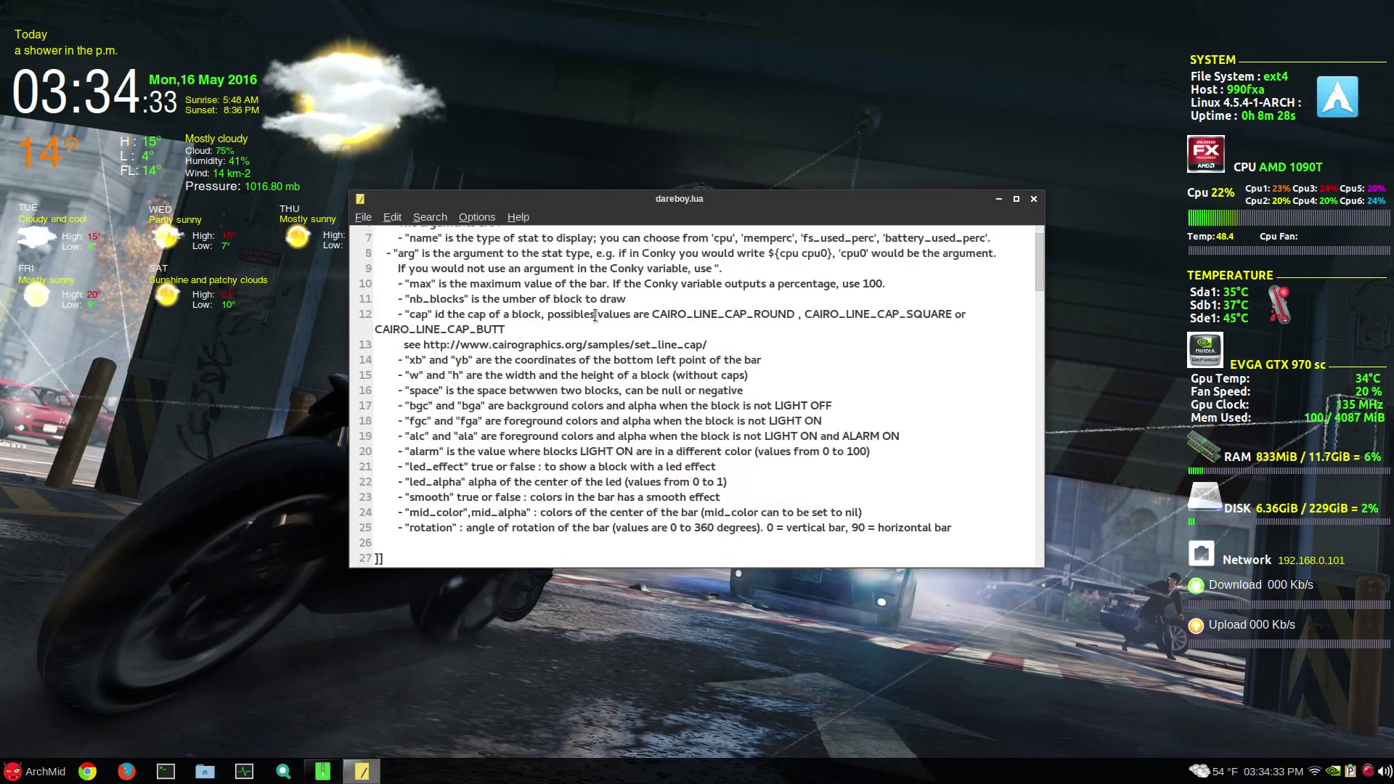
scroll(594, 315, down, 7)
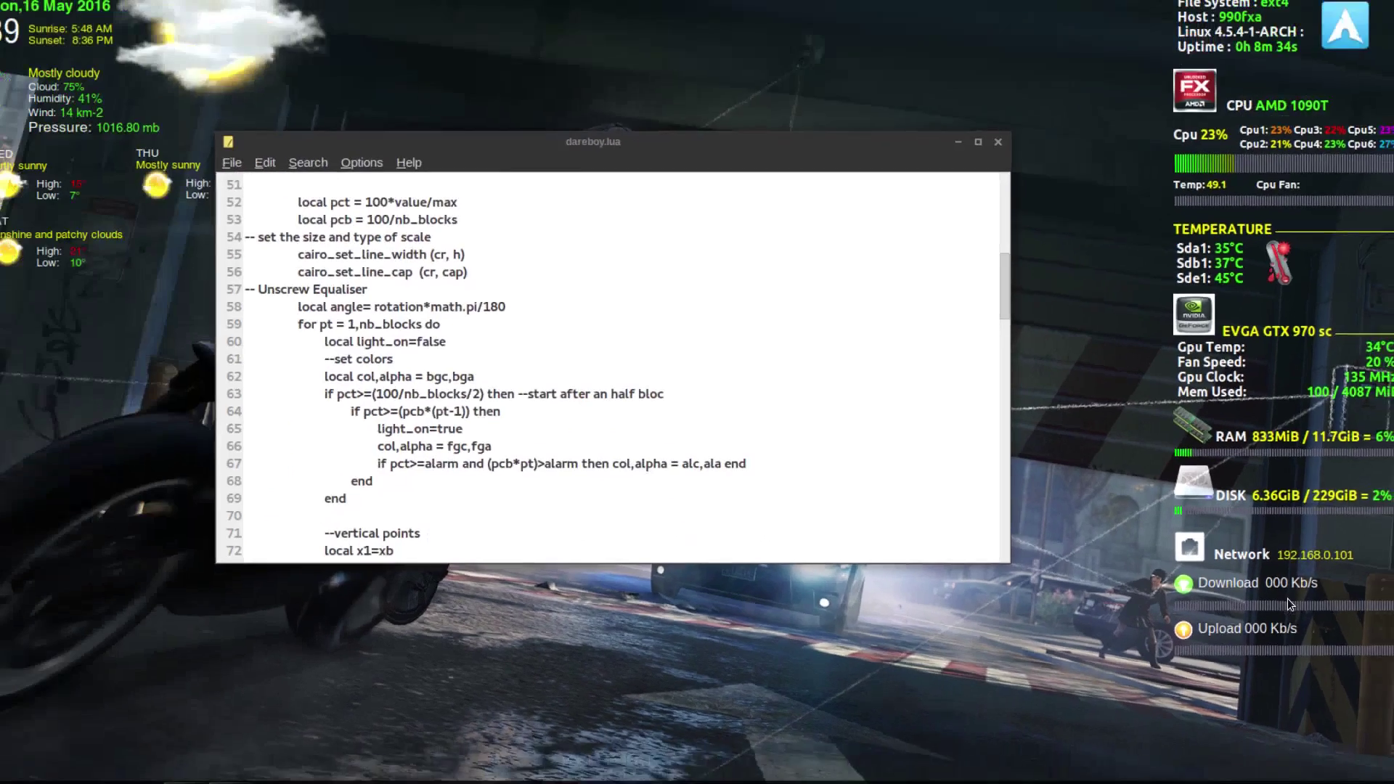
scroll(663, 336, down, 8)
click(663, 336)
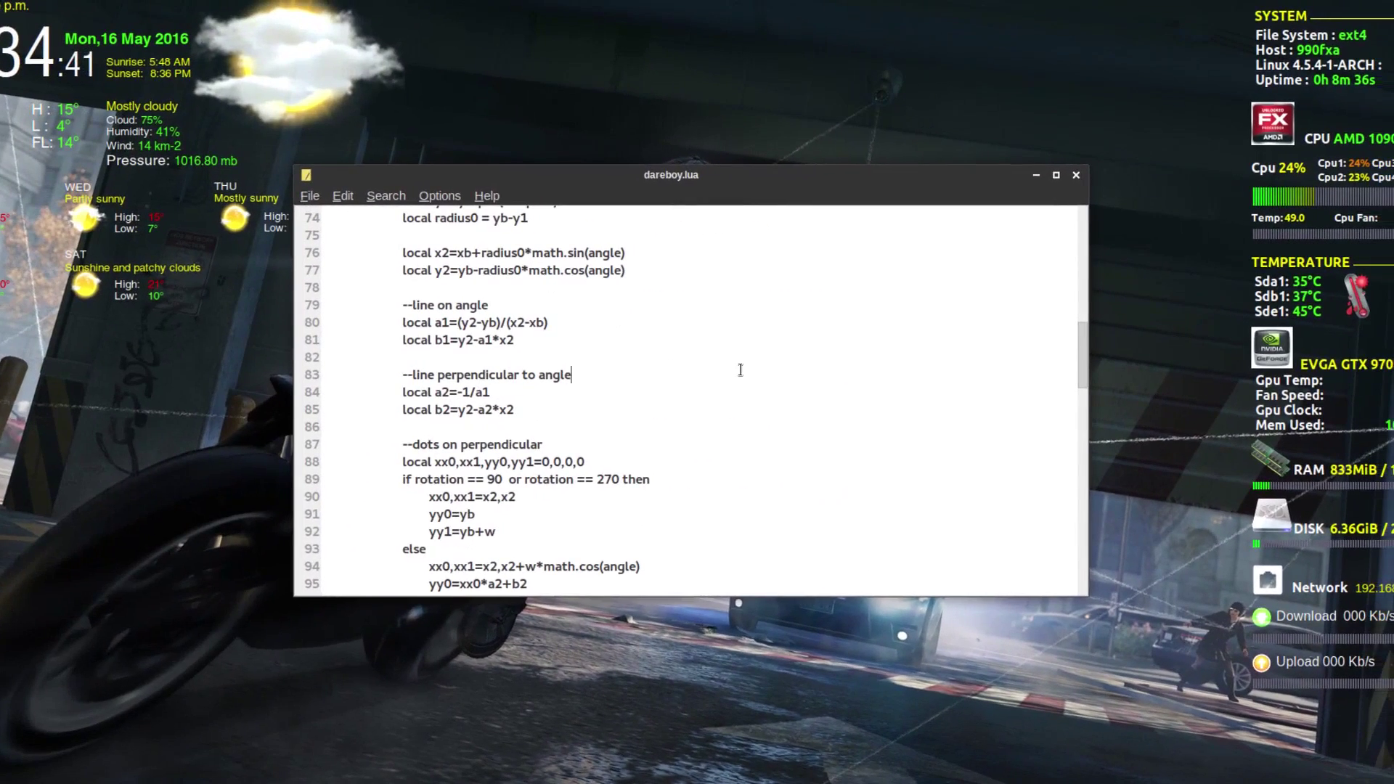
Step: Search for 'lan' and locate interface wlp7s0 on lines 213 and 218
key(ctrl+f)
text(lan)
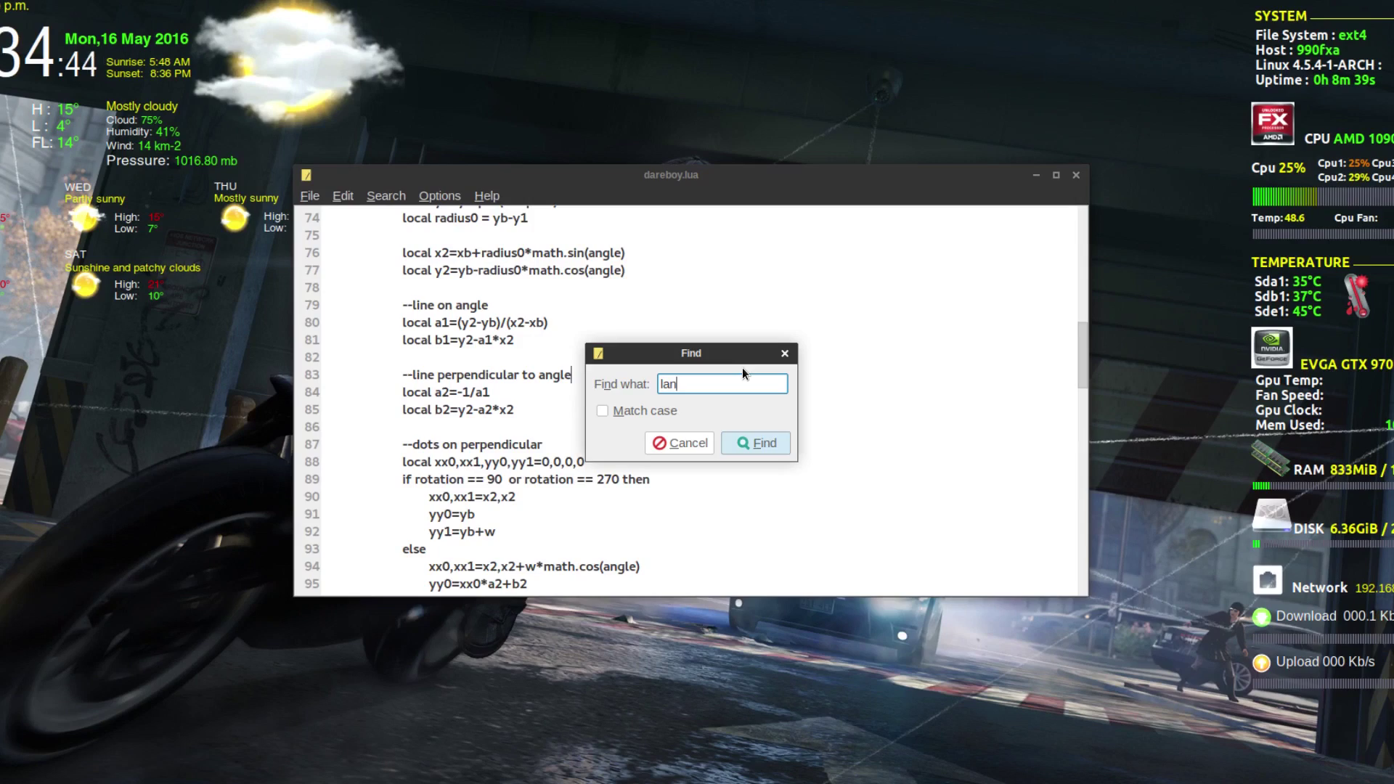
key(Return)
scroll(742, 368, down, 3)
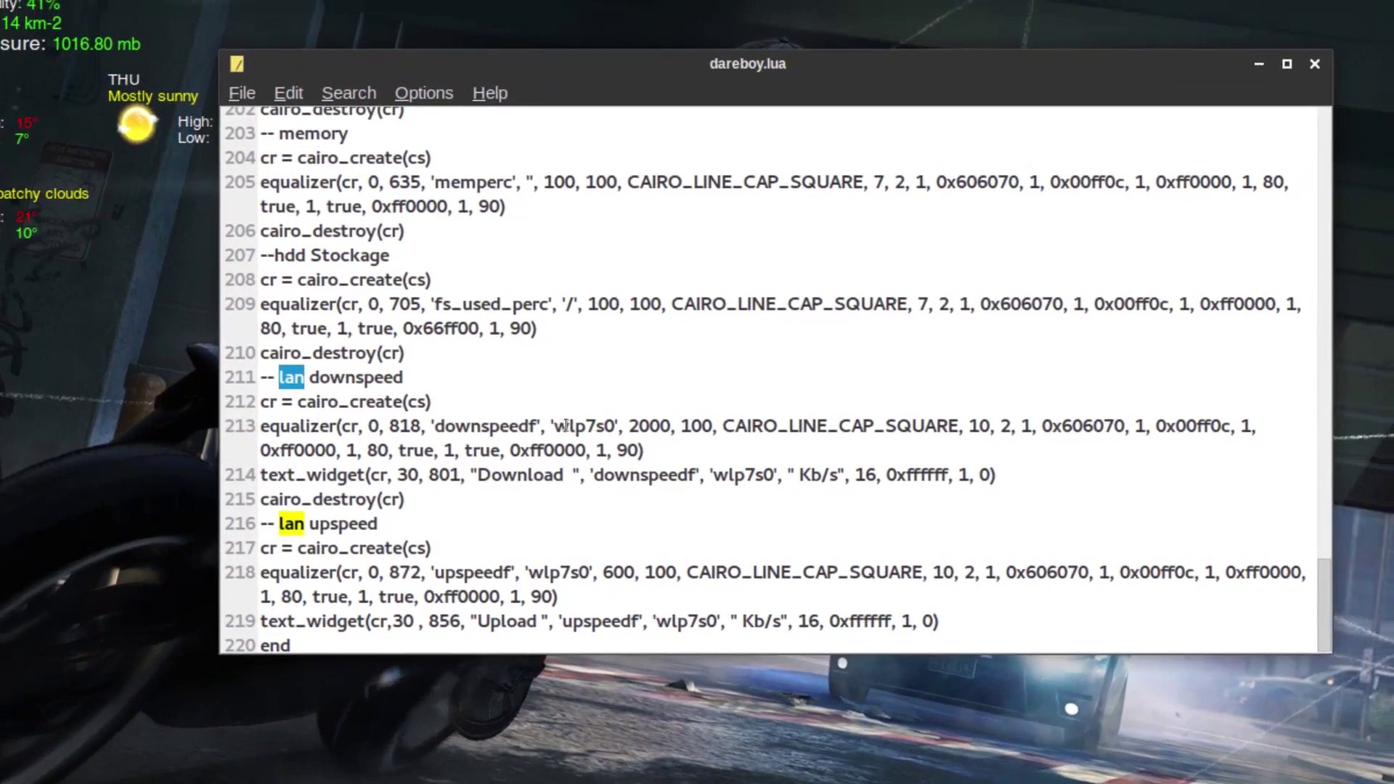
click(583, 426)
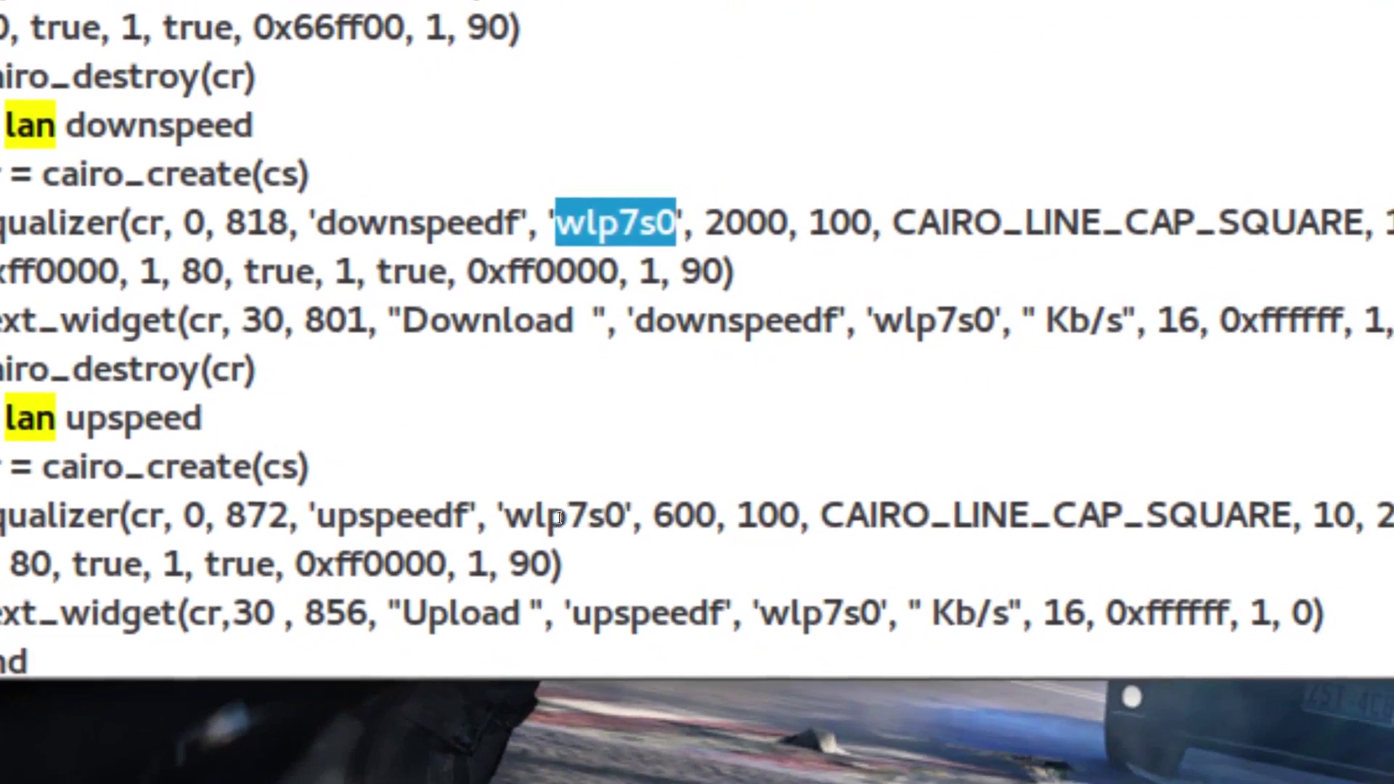
double_click(713, 579)
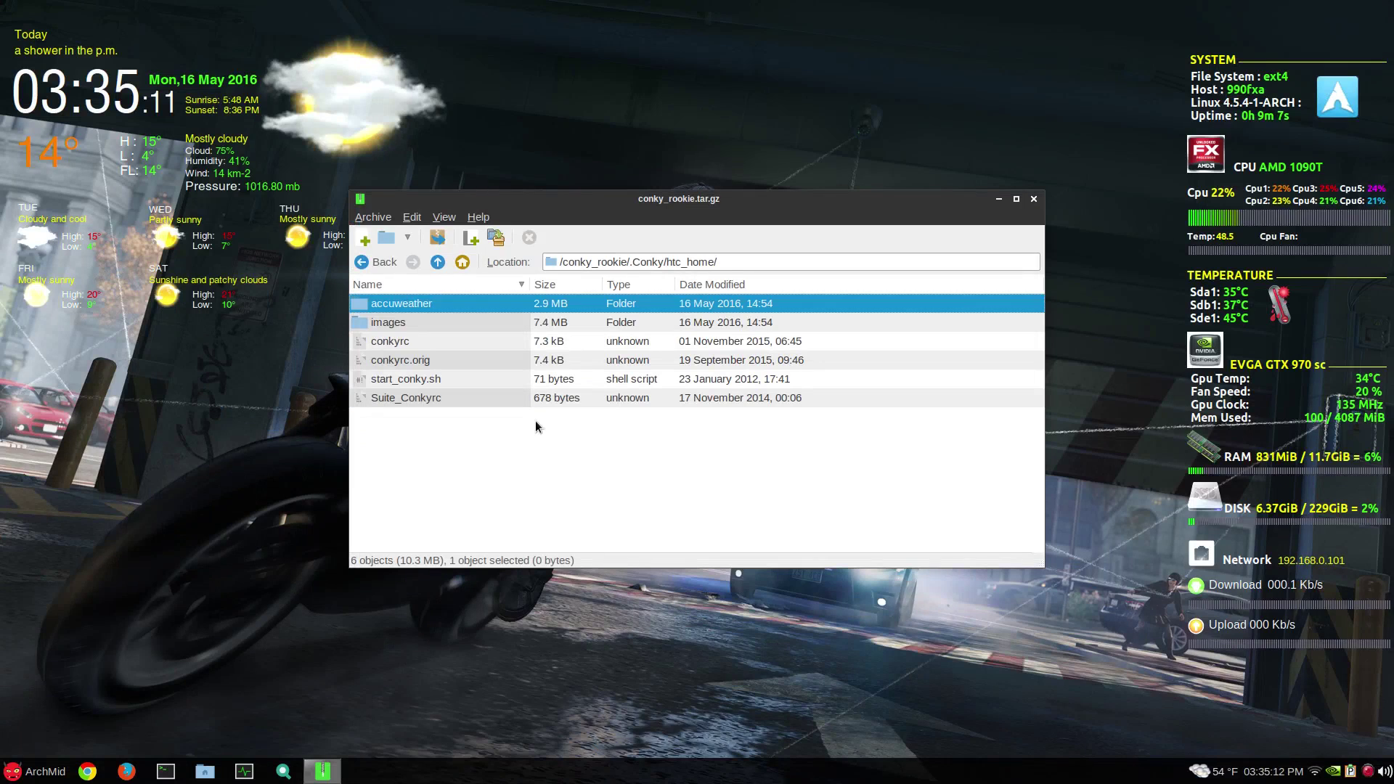
Step: Select conkyrc in the htc_home archive folder and open it in Leafpad to read
key(Down)
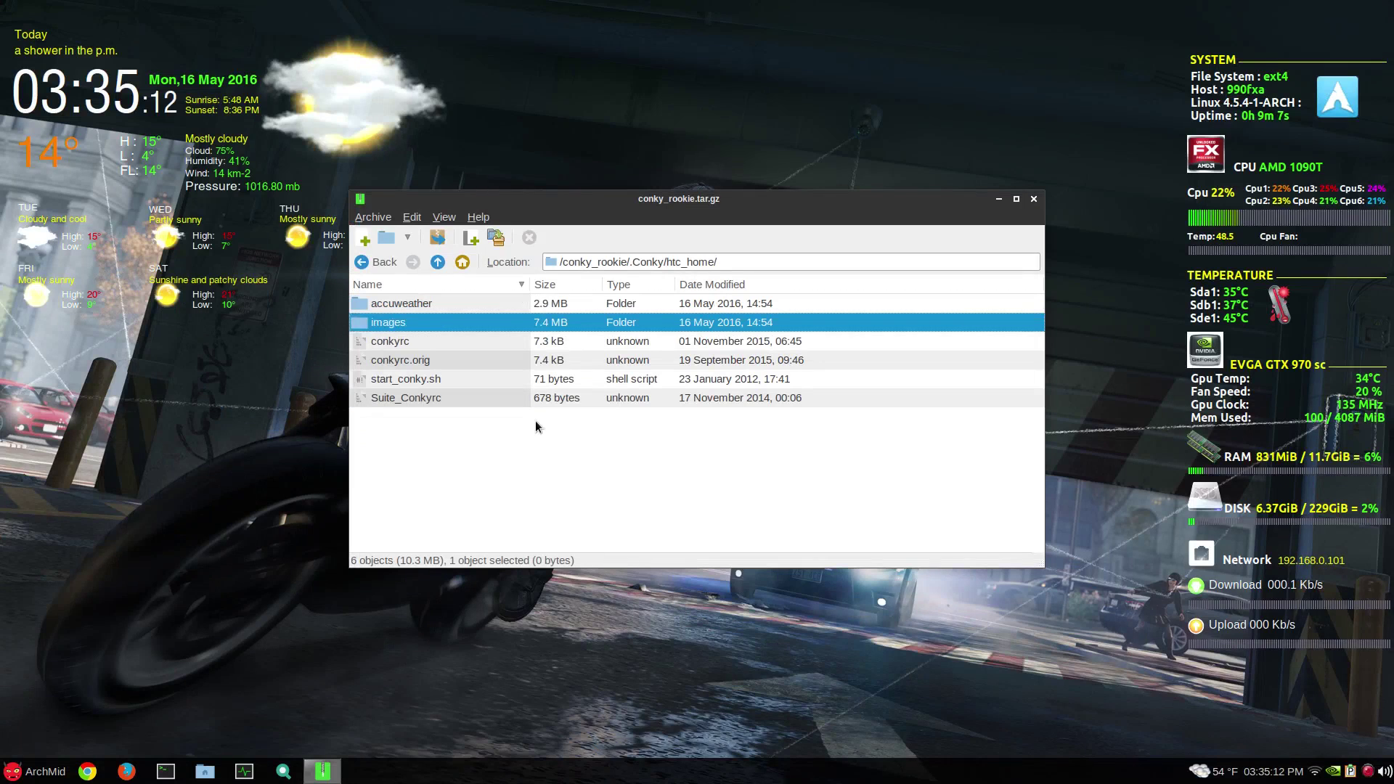
key(Down)
key(Return)
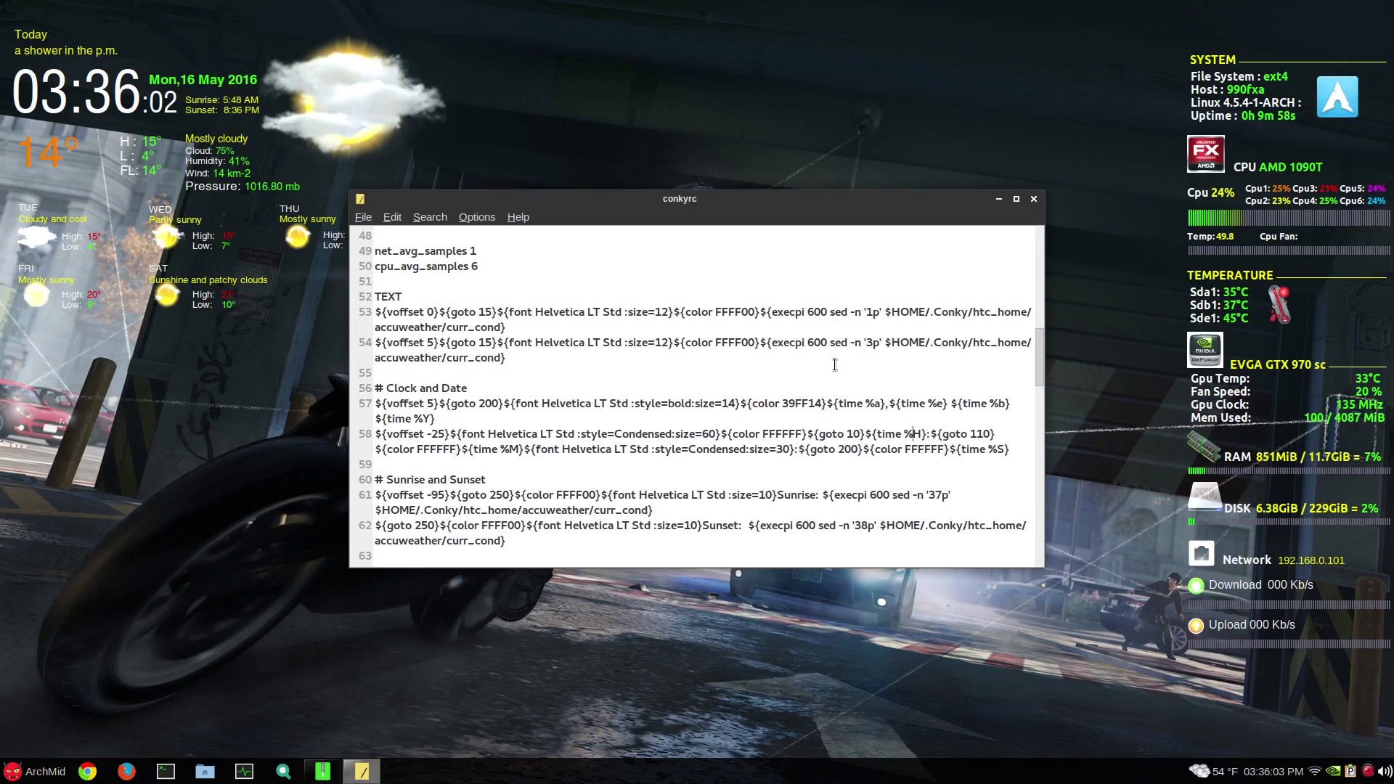
Step: Close the conkyrc file and return to the archive's top level, selecting the .Conky folder
key(ctrl+q)
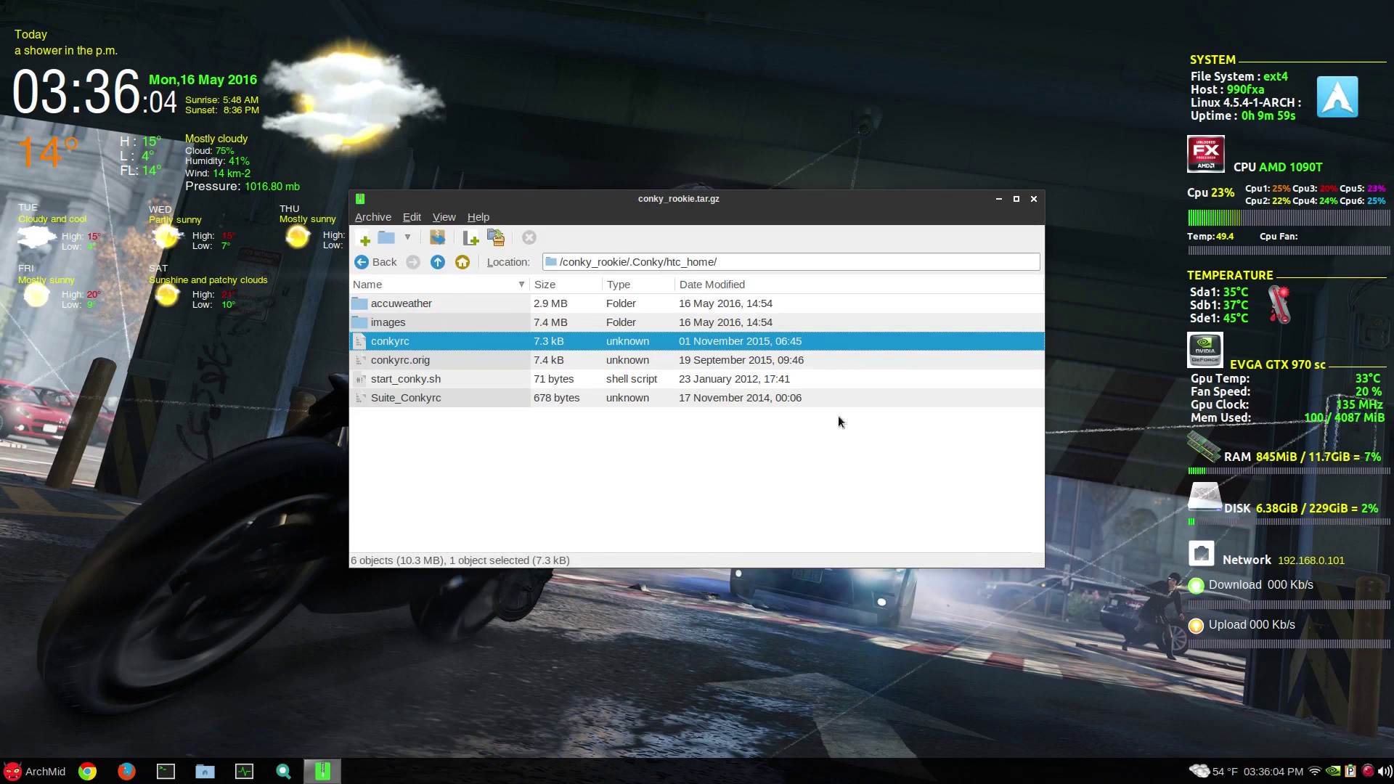
click(556, 533)
key(alt+Up)
key(alt+Up)
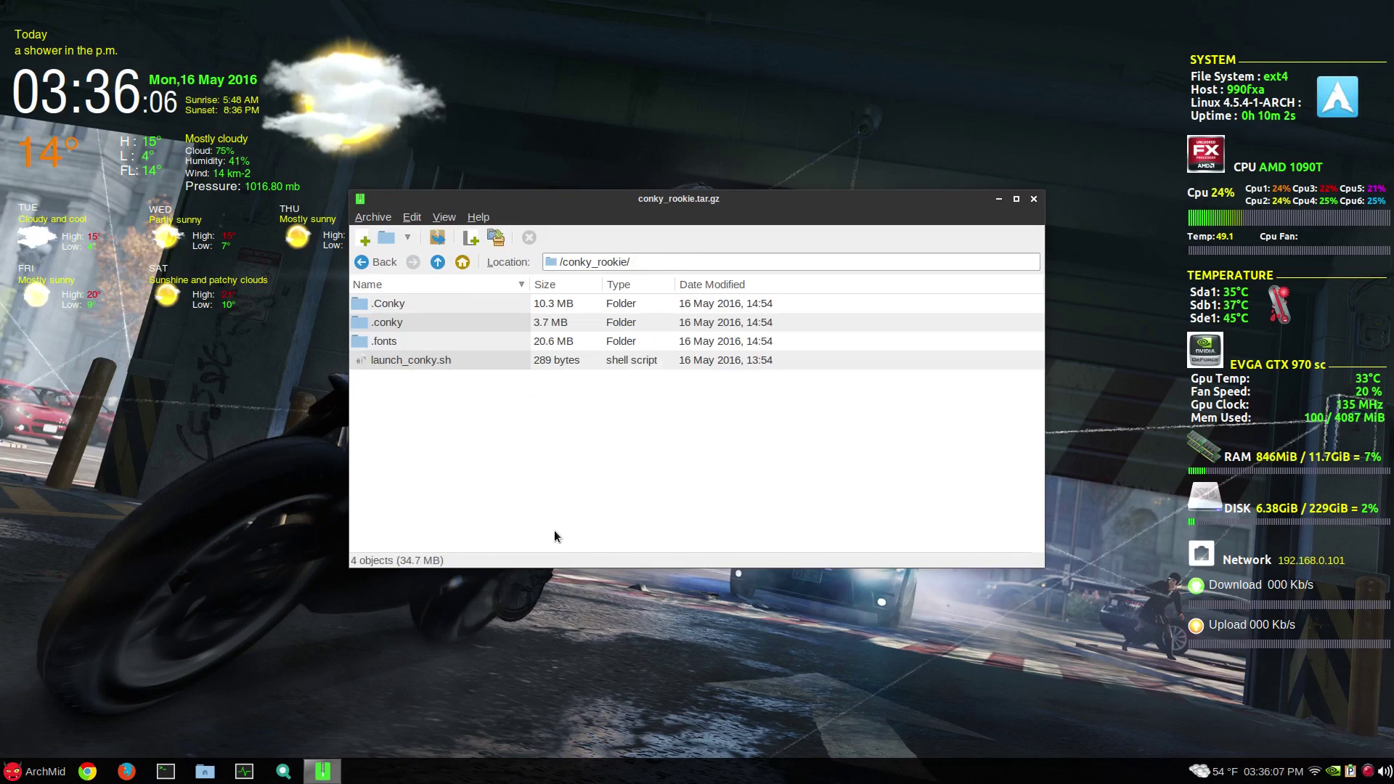
key(Down)
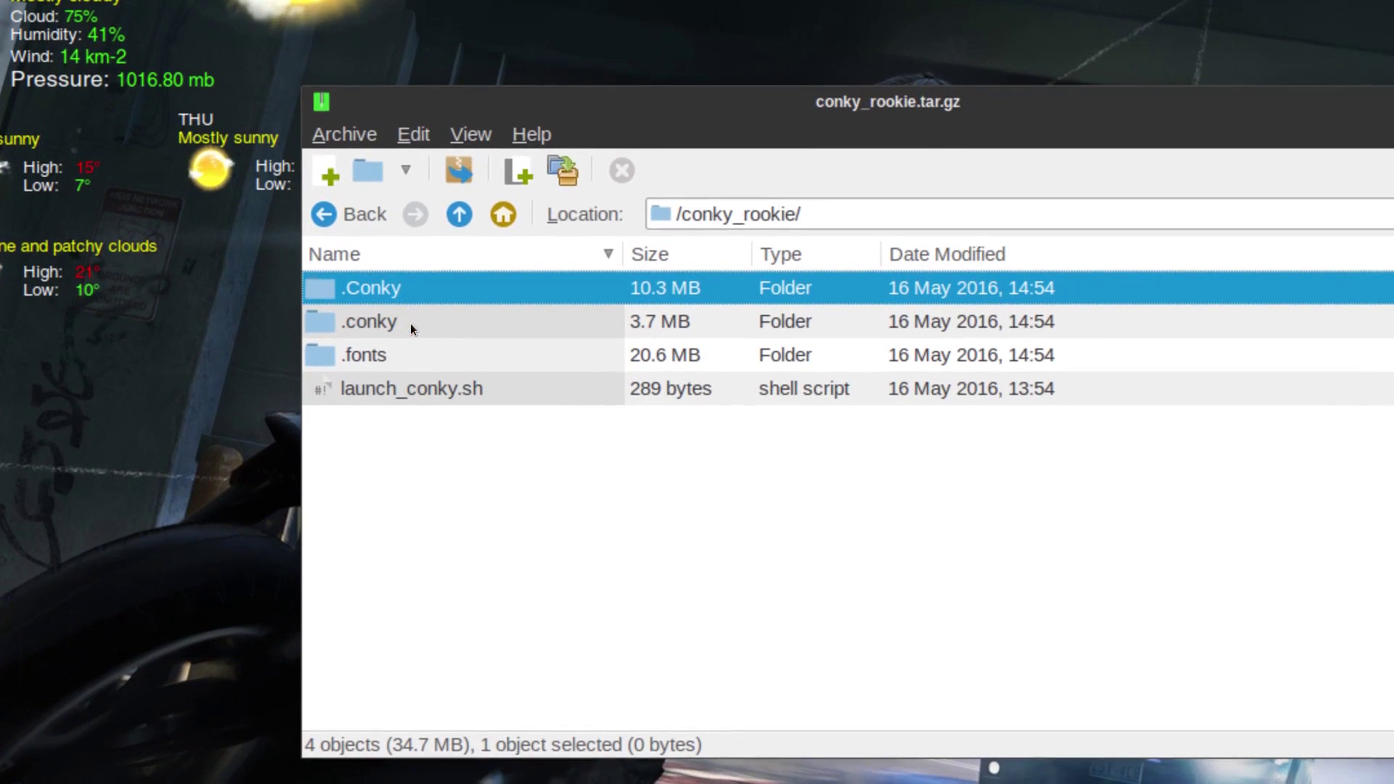
Step: Check the .conky and .fonts folders in the archive, then bring up a file manager window
click(411, 324)
click(404, 356)
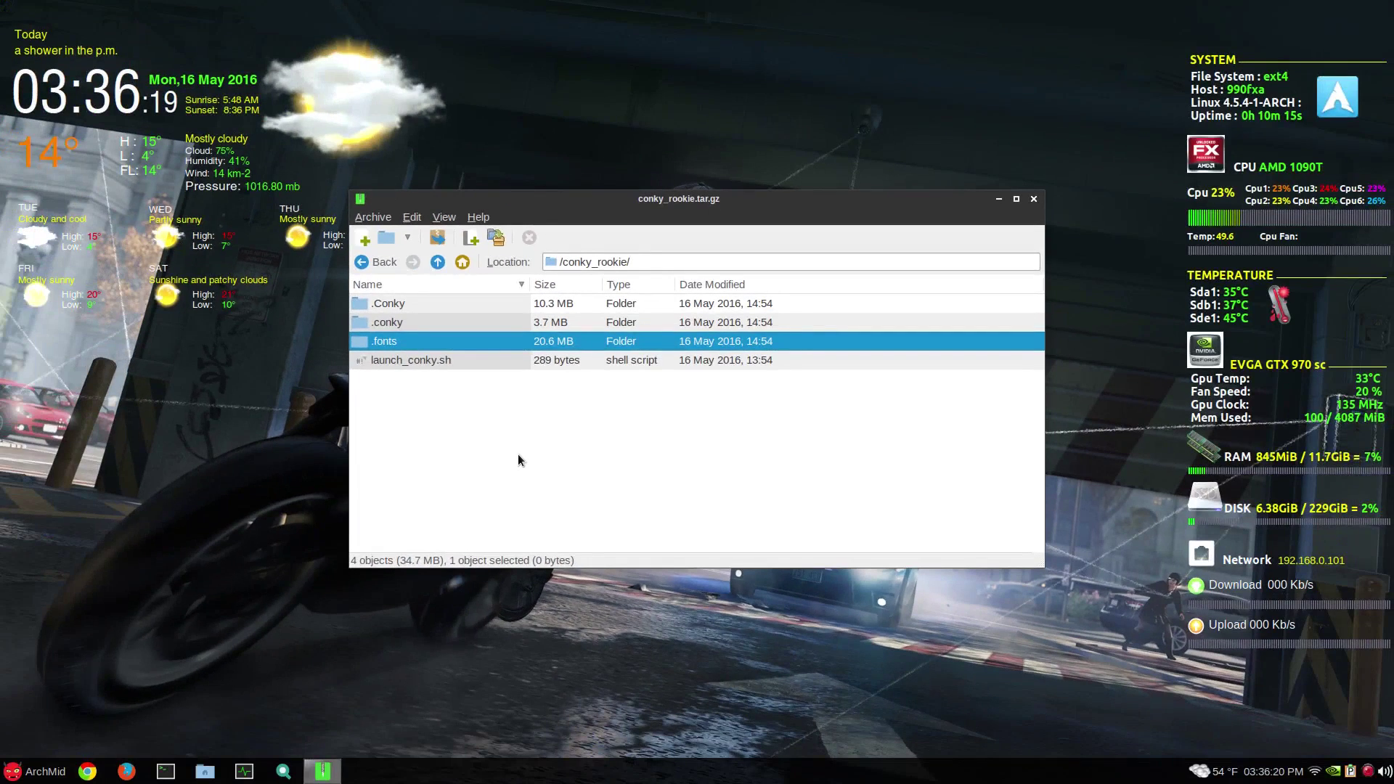
click(520, 460)
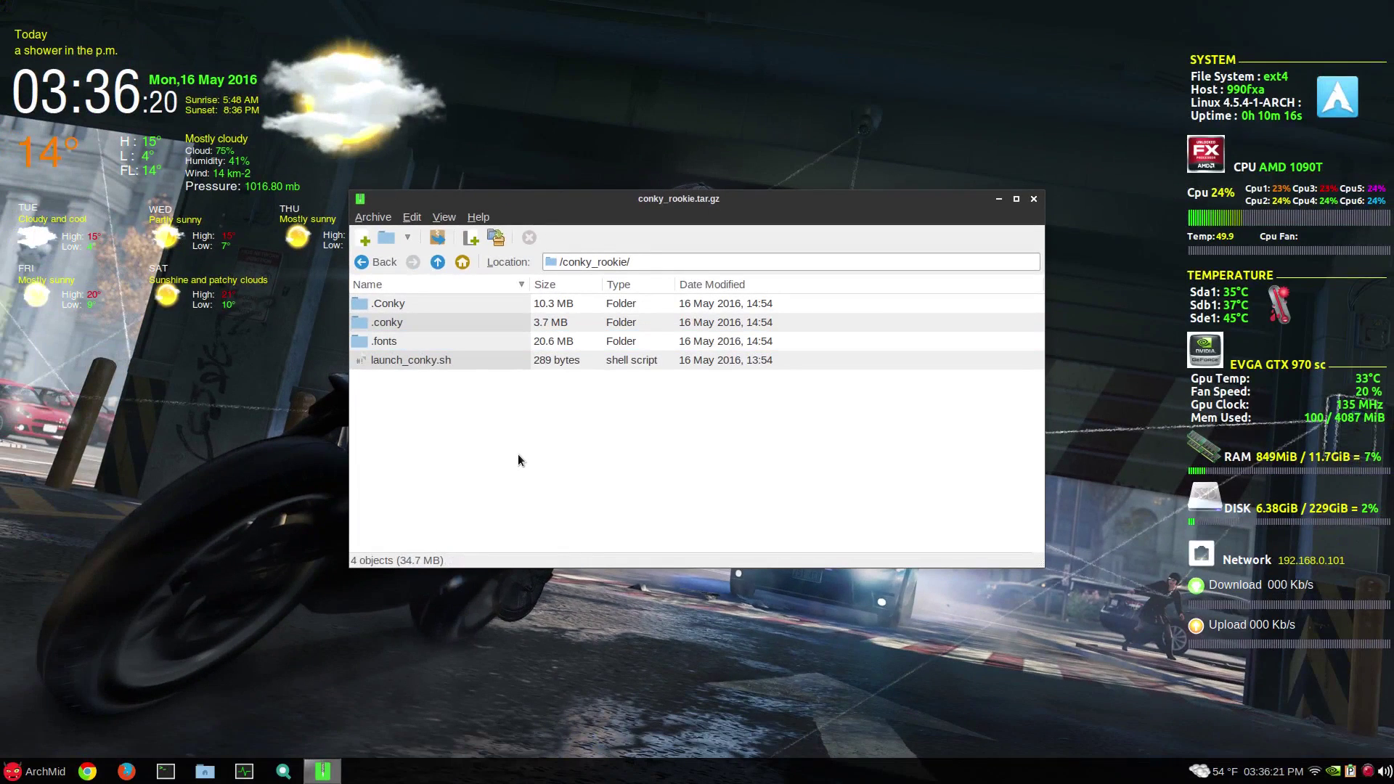
click(205, 773)
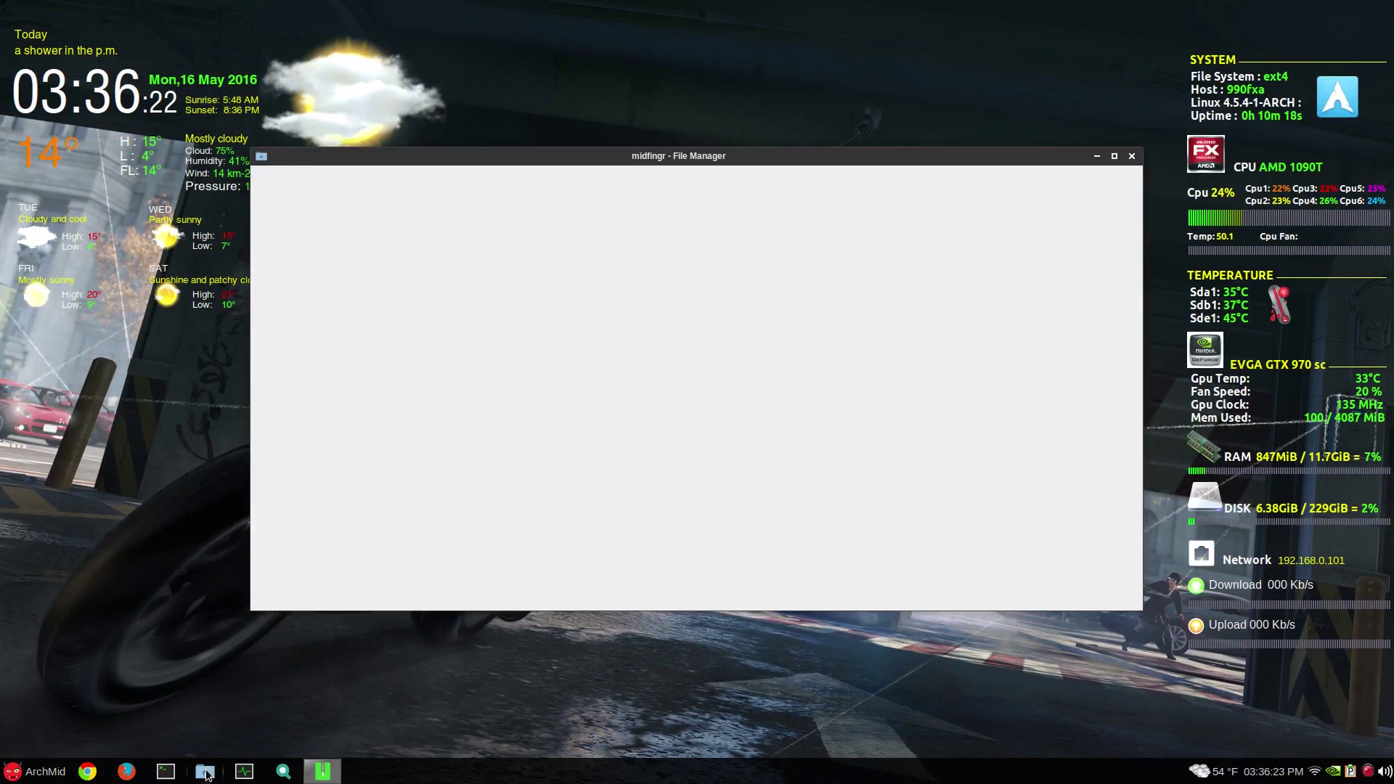
Step: Navigate the file manager to the home folder's .local/share directory via the location bar
click(520, 179)
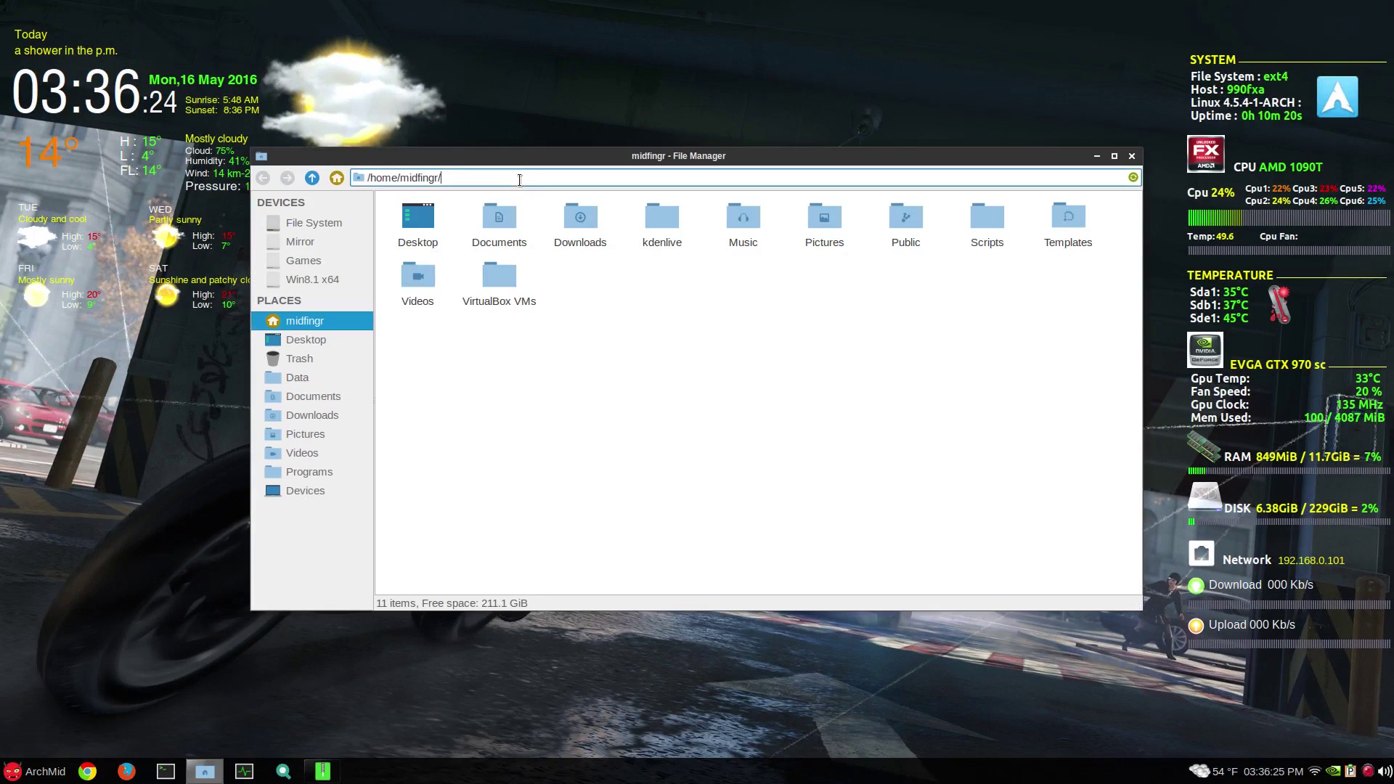
text(.local/)
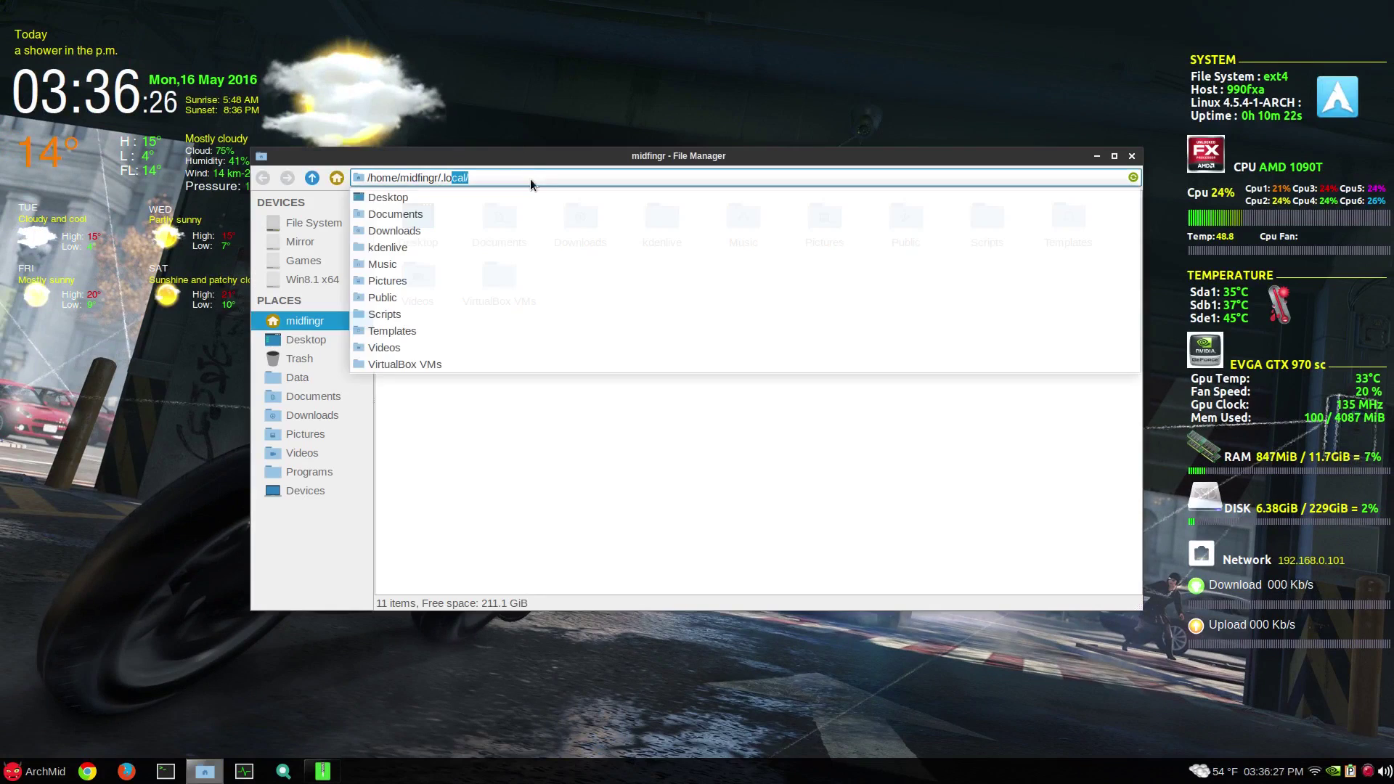
key(Tab)
text(s)
key(Tab)
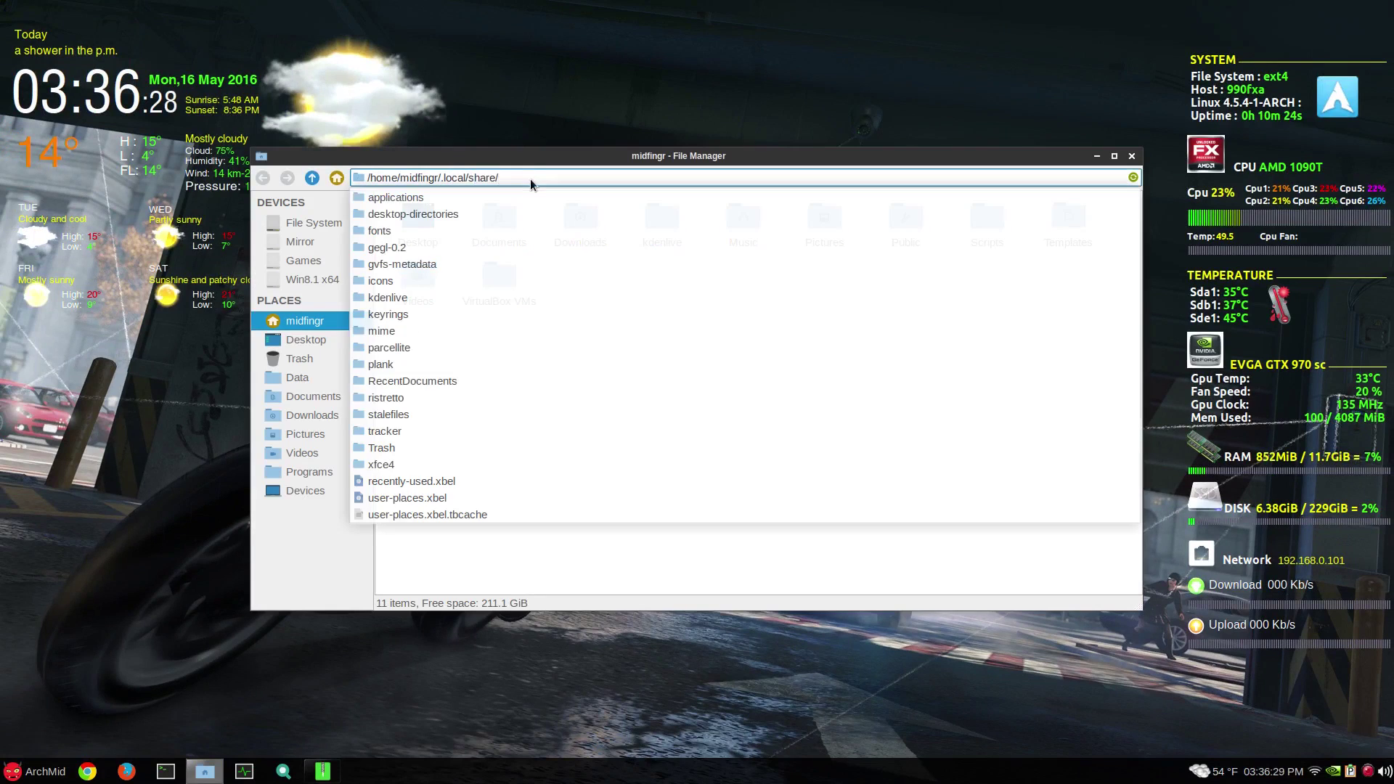
key(Return)
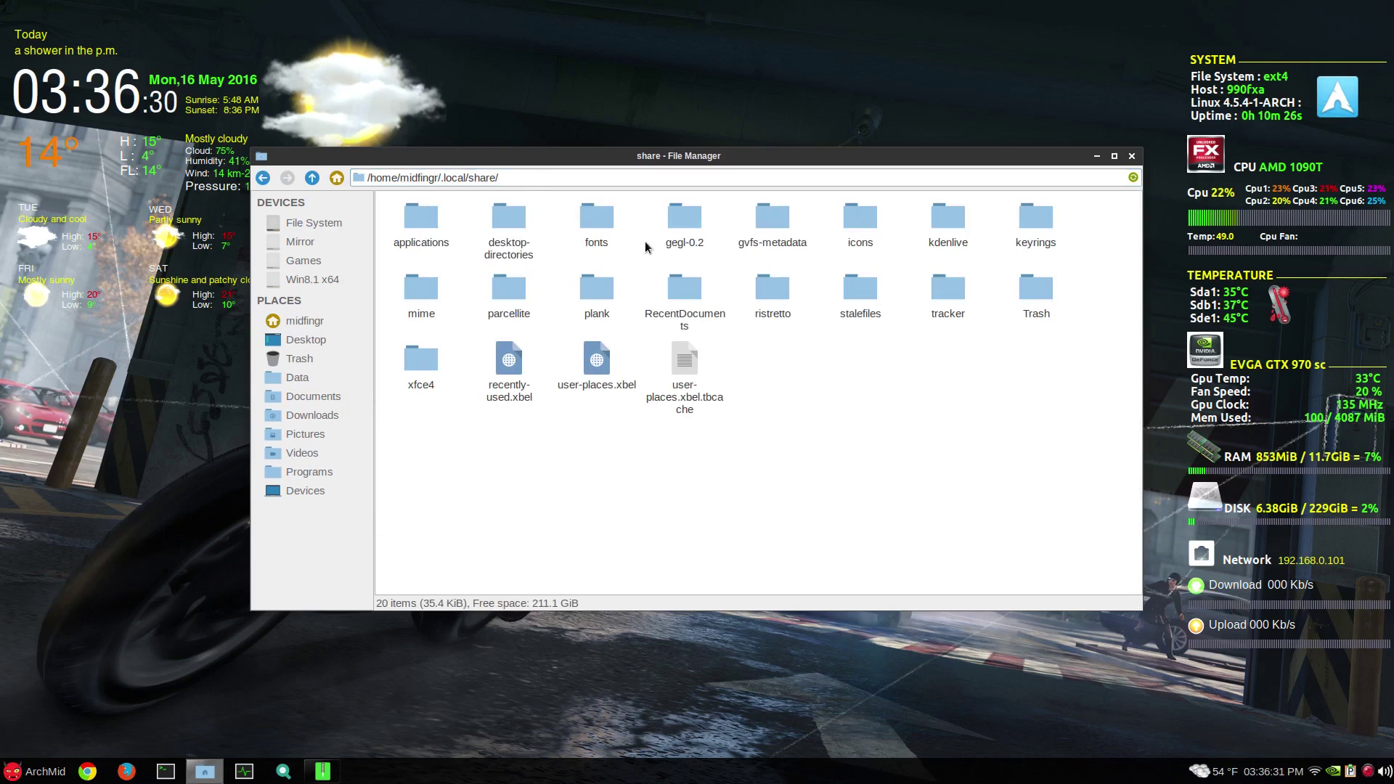
Step: Inspect the 225 installed fonts in .local/share/fonts, go back to home, and return to the archive
double_click(597, 218)
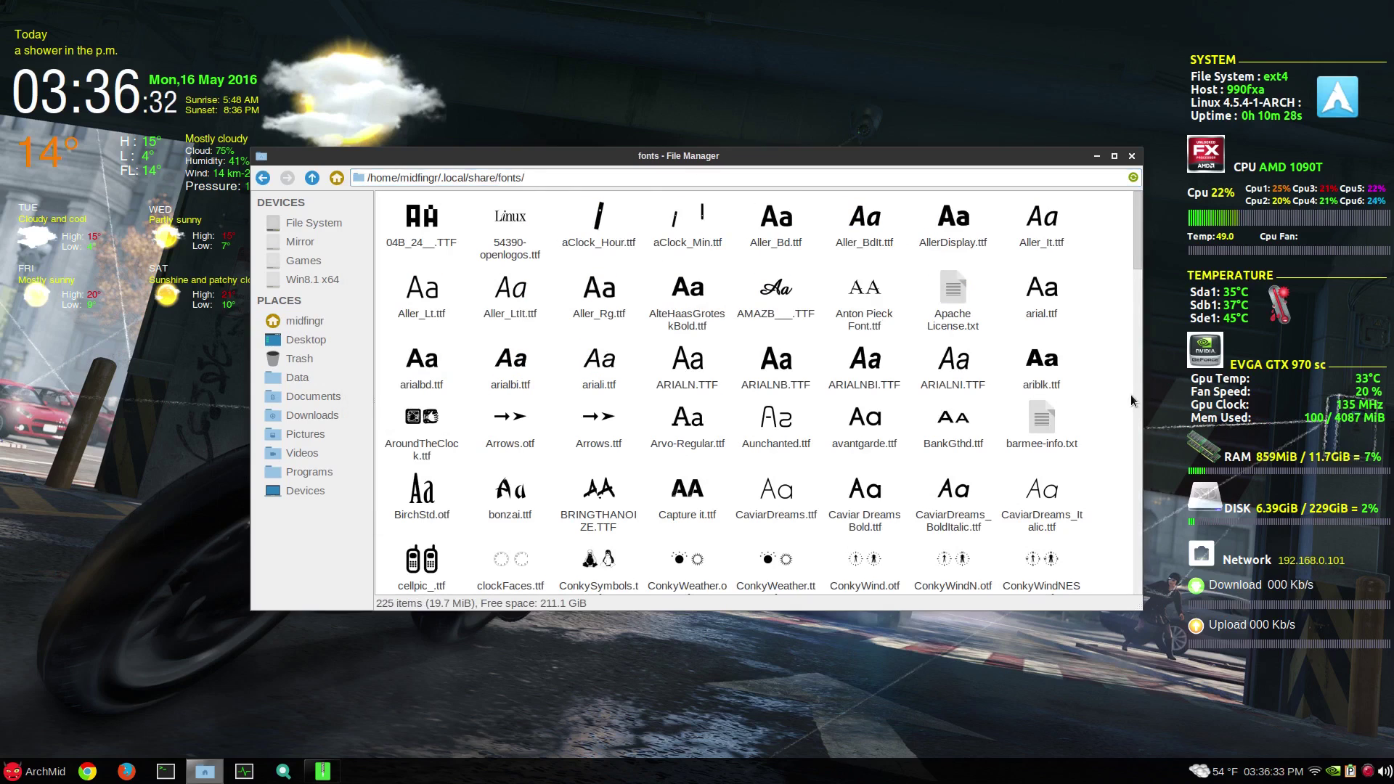
key(BackSpace)
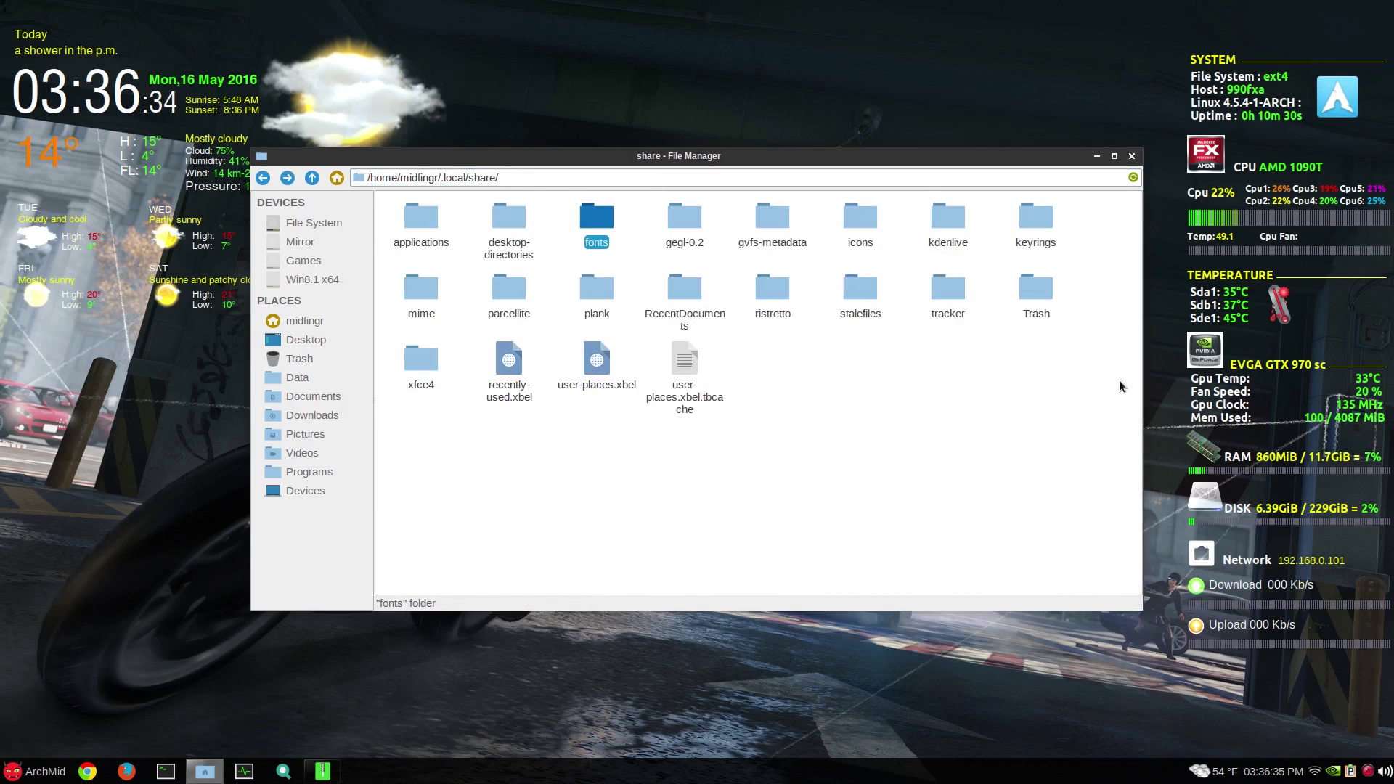
click(718, 445)
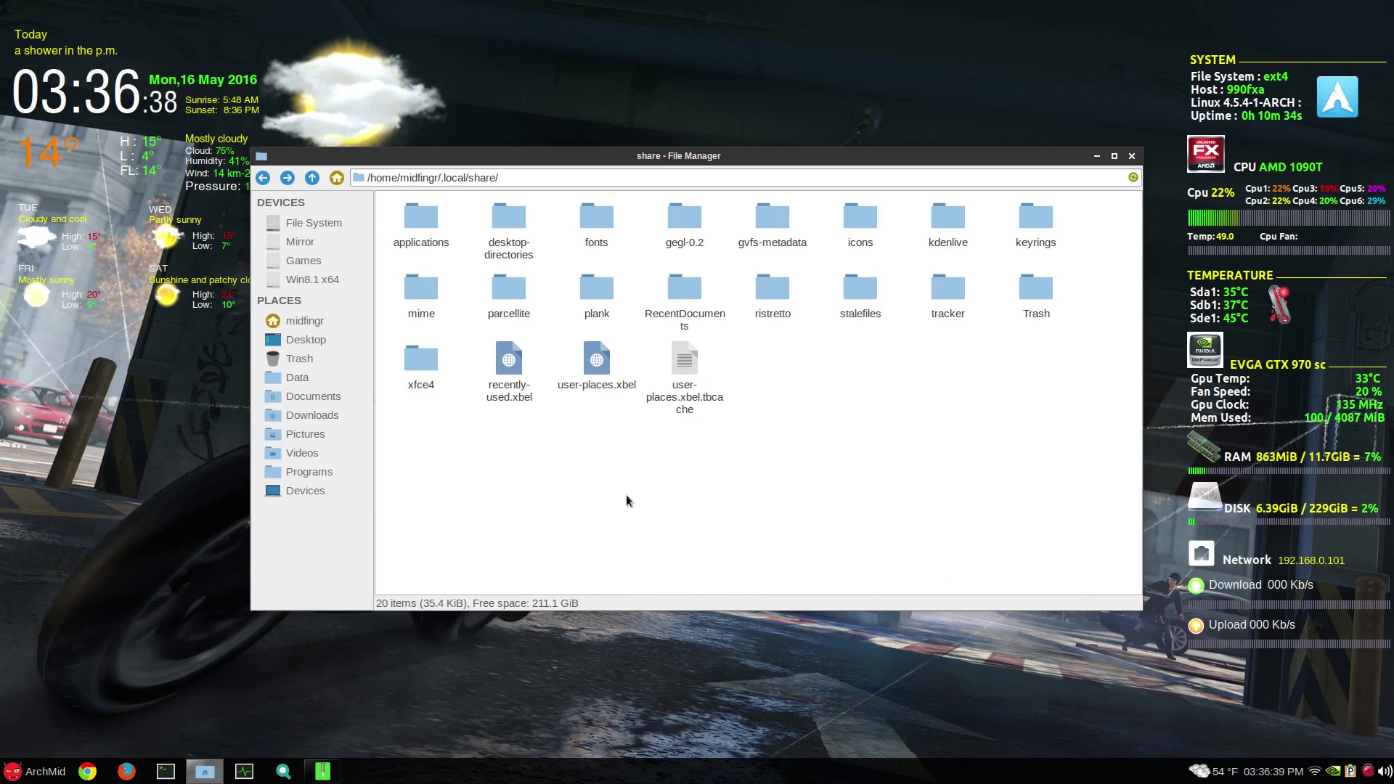
key(BackSpace)
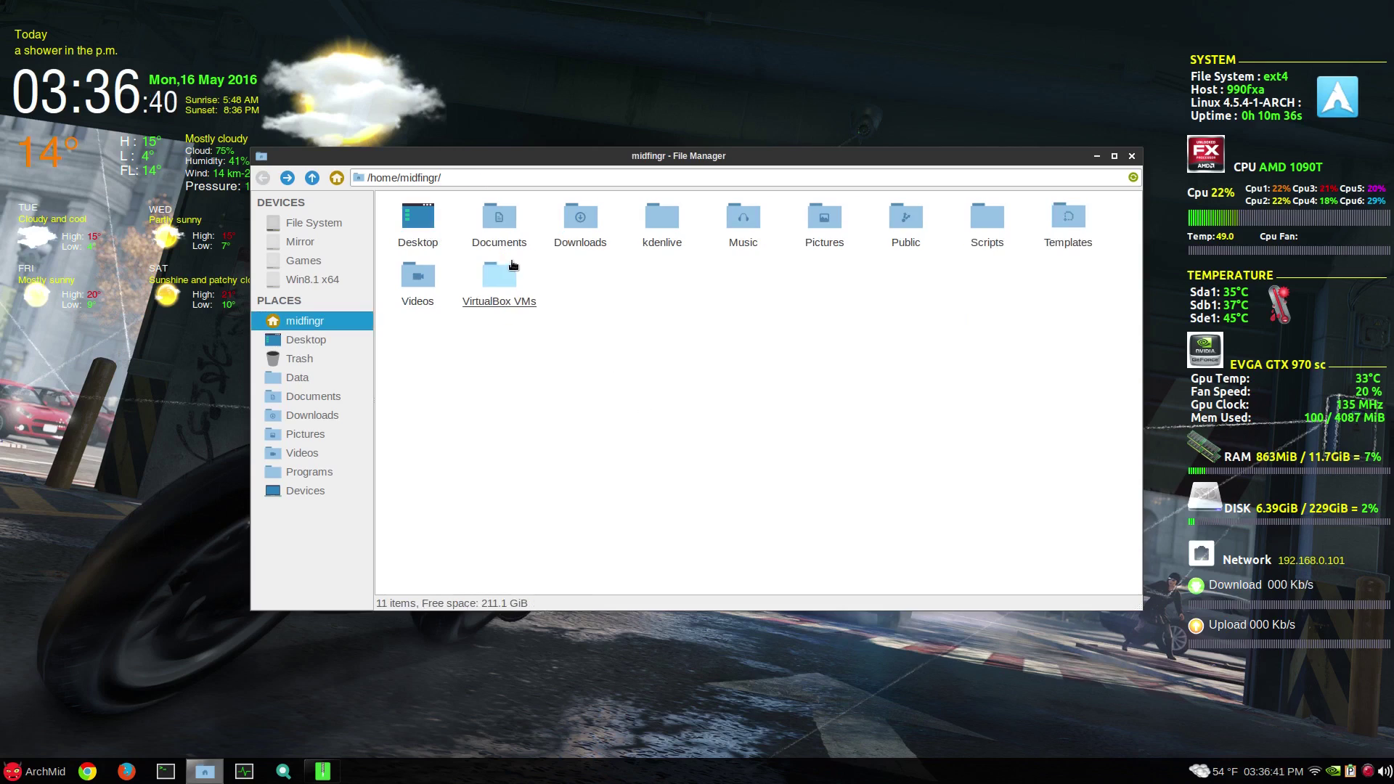
key(alt+Tab)
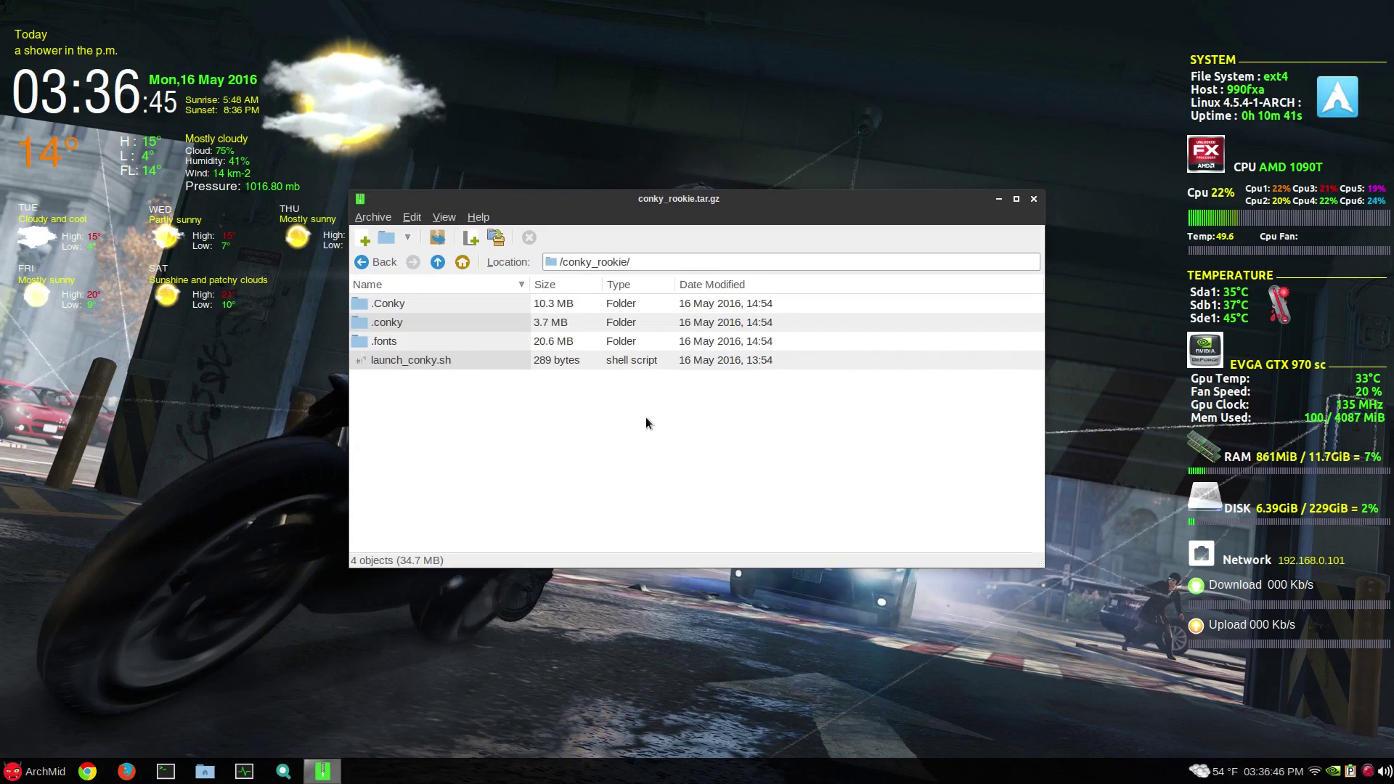
Step: Quit Xarchiver with Ctrl+Q, leaving only the running Conky widgets on the desktop
key(ctrl+q)
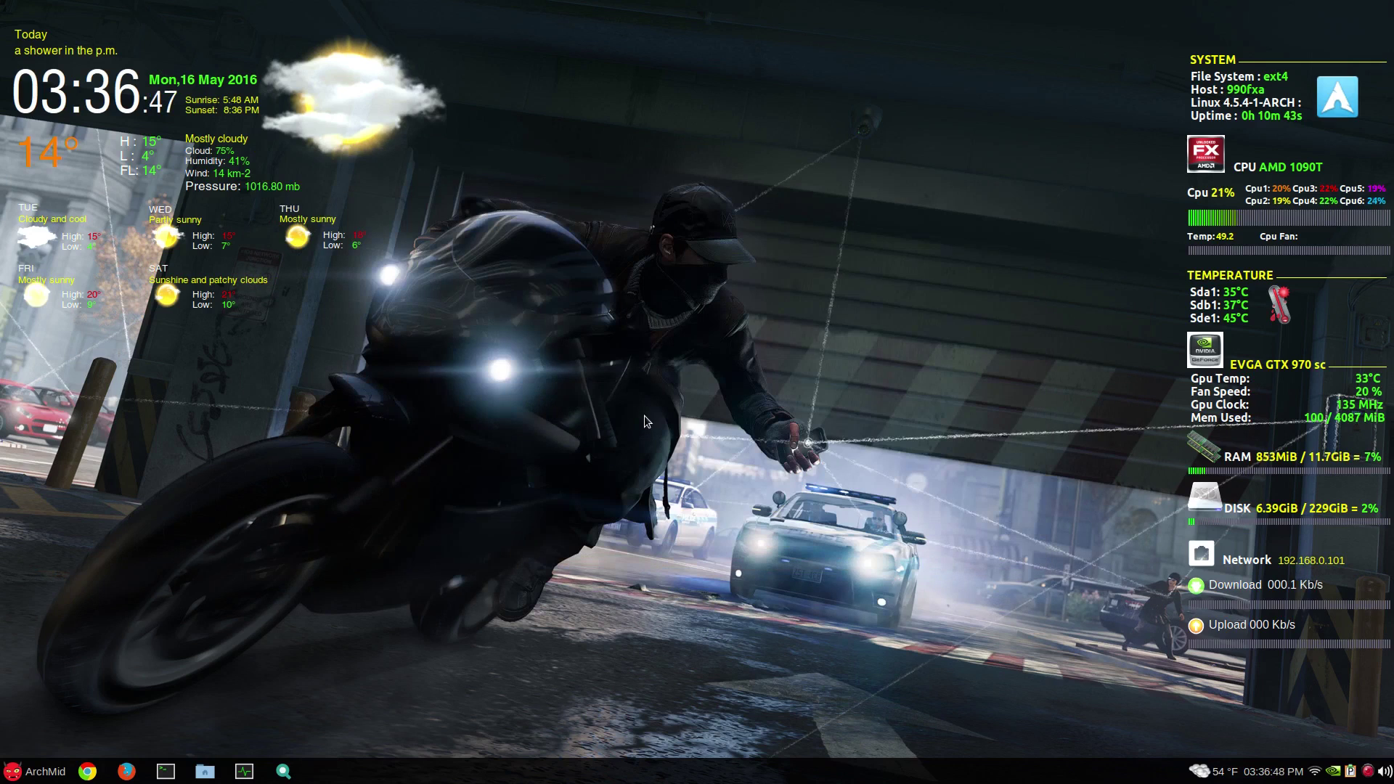